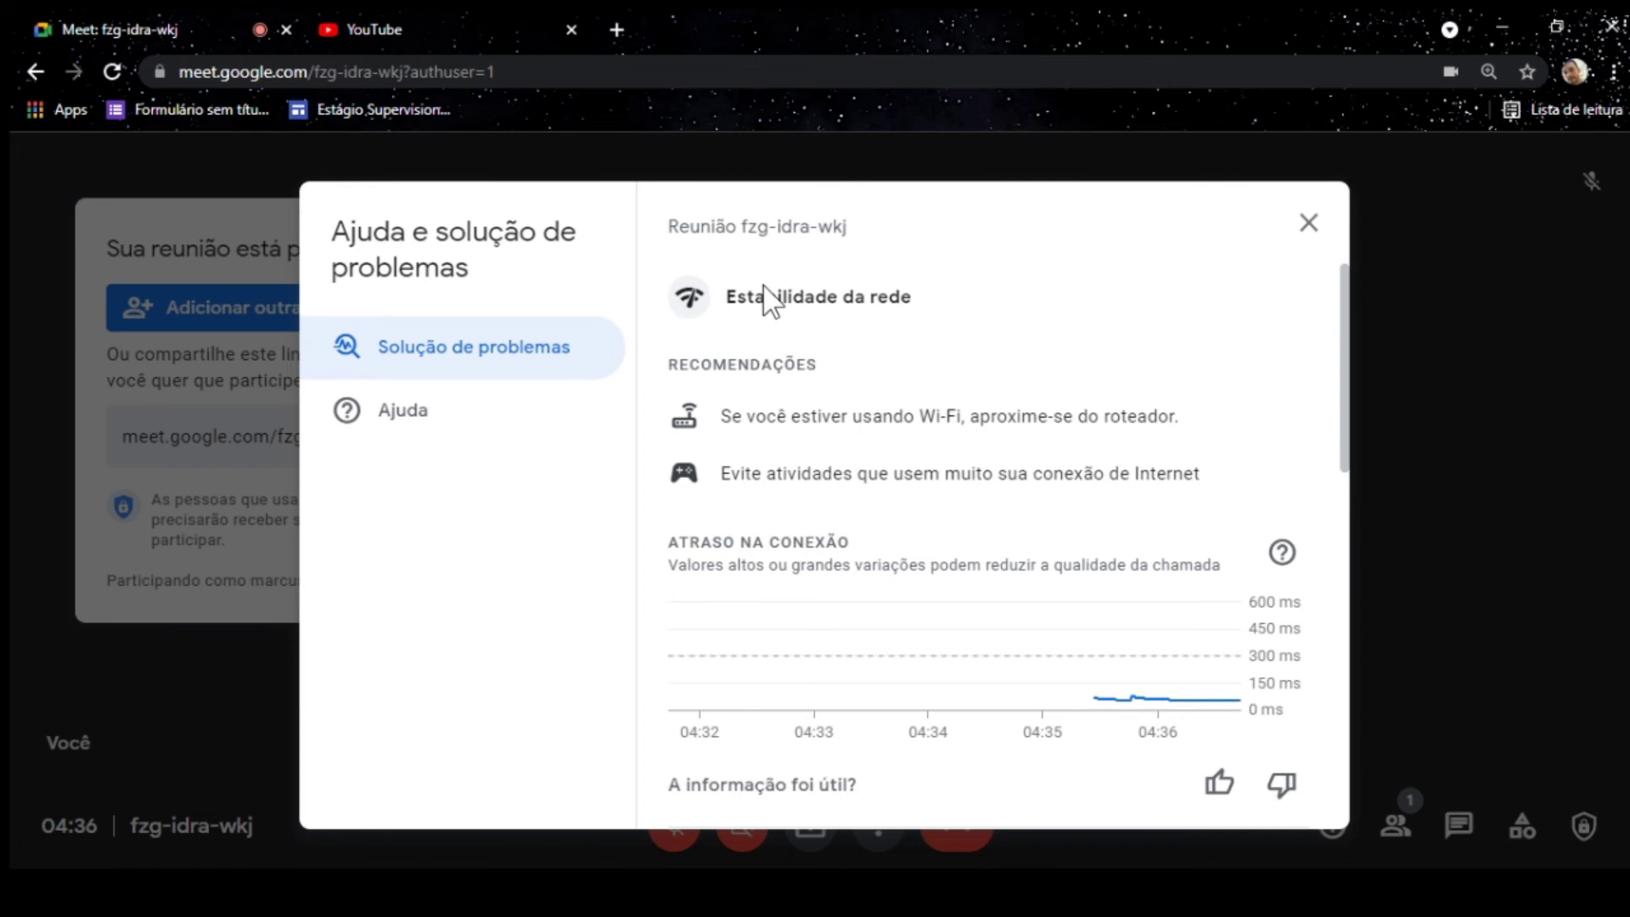
Examine the help section of the help and troubleshooting window, from the Help Centre search to the article lists.
left_click(425, 412)
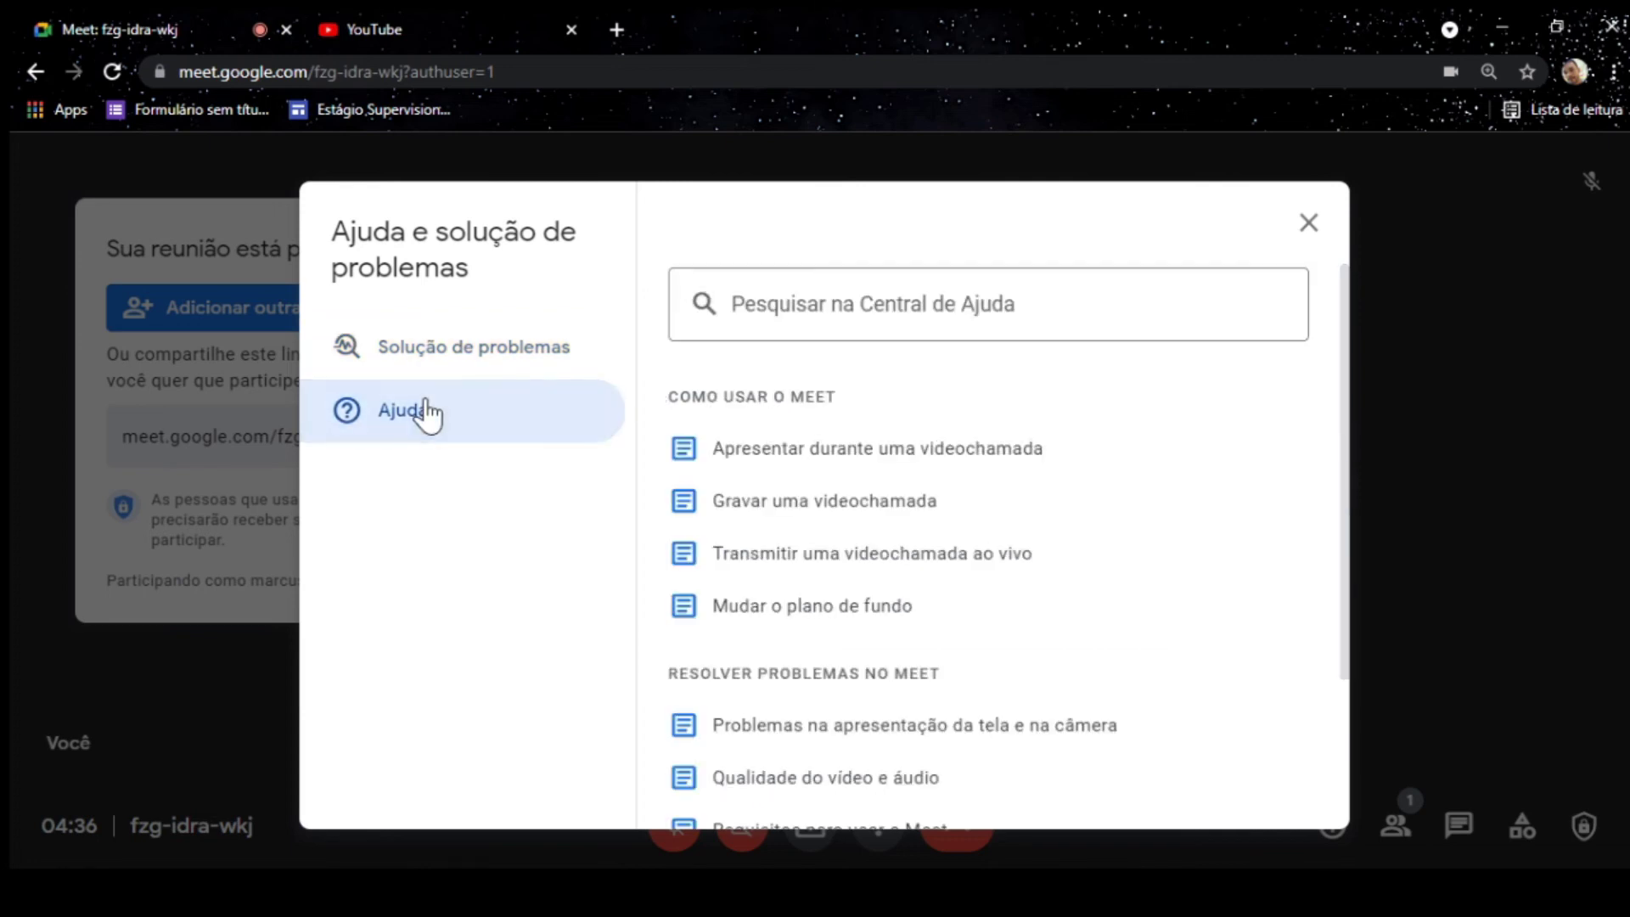
mouse_move(1343, 354)
left_mouse_down()
mouse_move(1347, 618)
mouse_move(1325, 160)
mouse_move(1332, 510)
mouse_move(1341, 352)
left_mouse_up()
scroll(1329, 429, "up", 1)
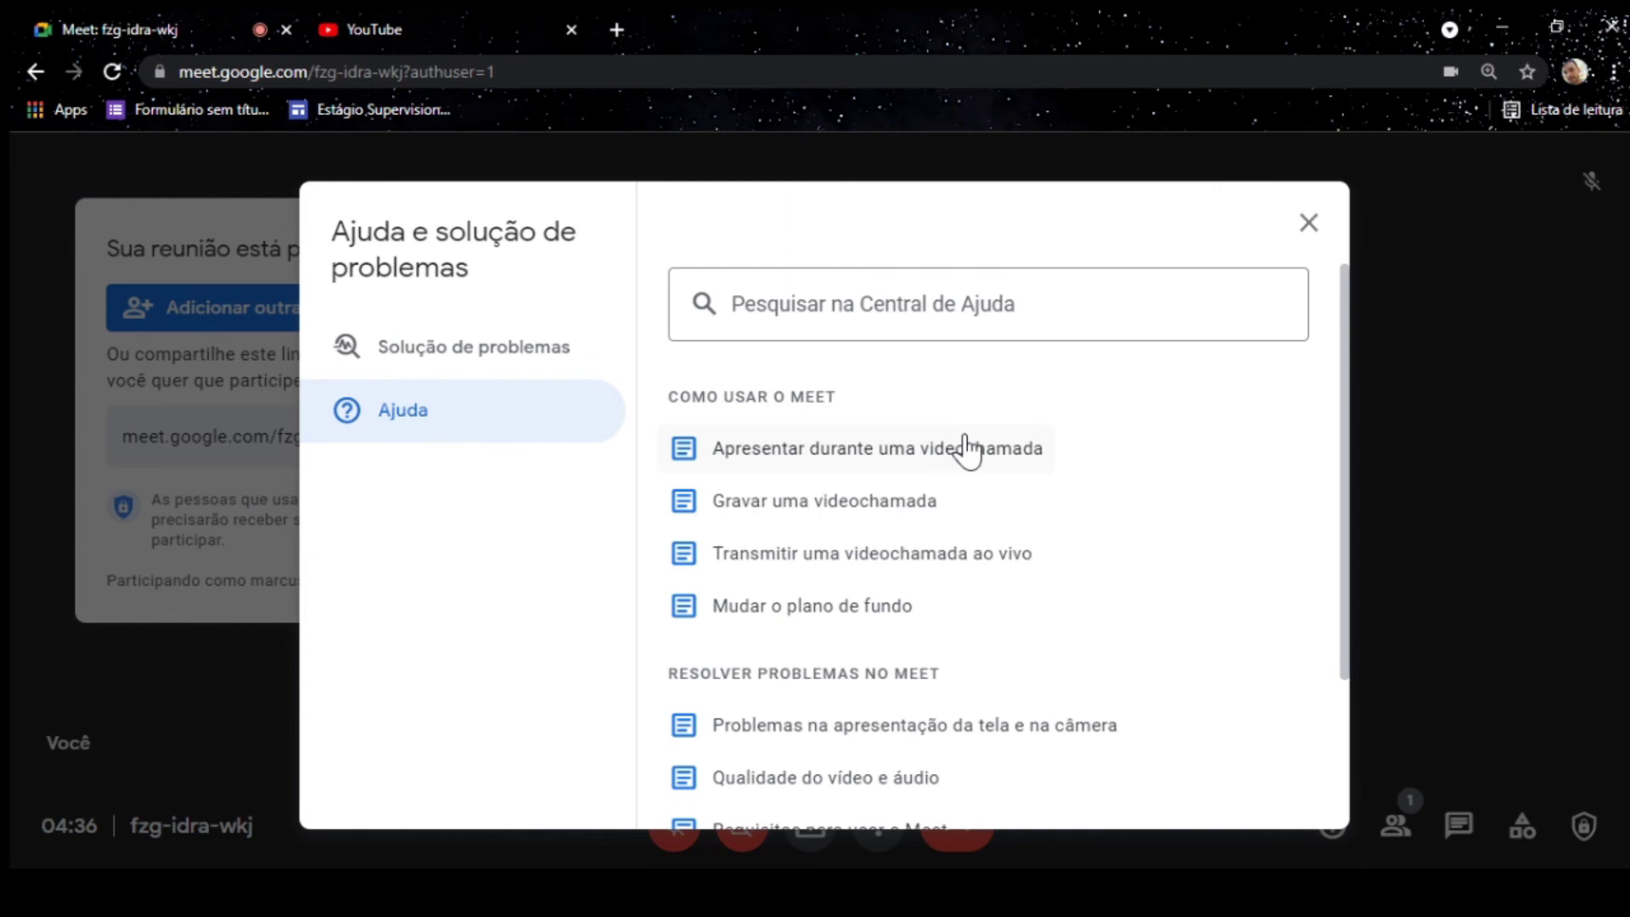
mouse_move(1346, 331)
left_mouse_down()
mouse_move(1350, 488)
mouse_move(1321, 328)
left_mouse_up()
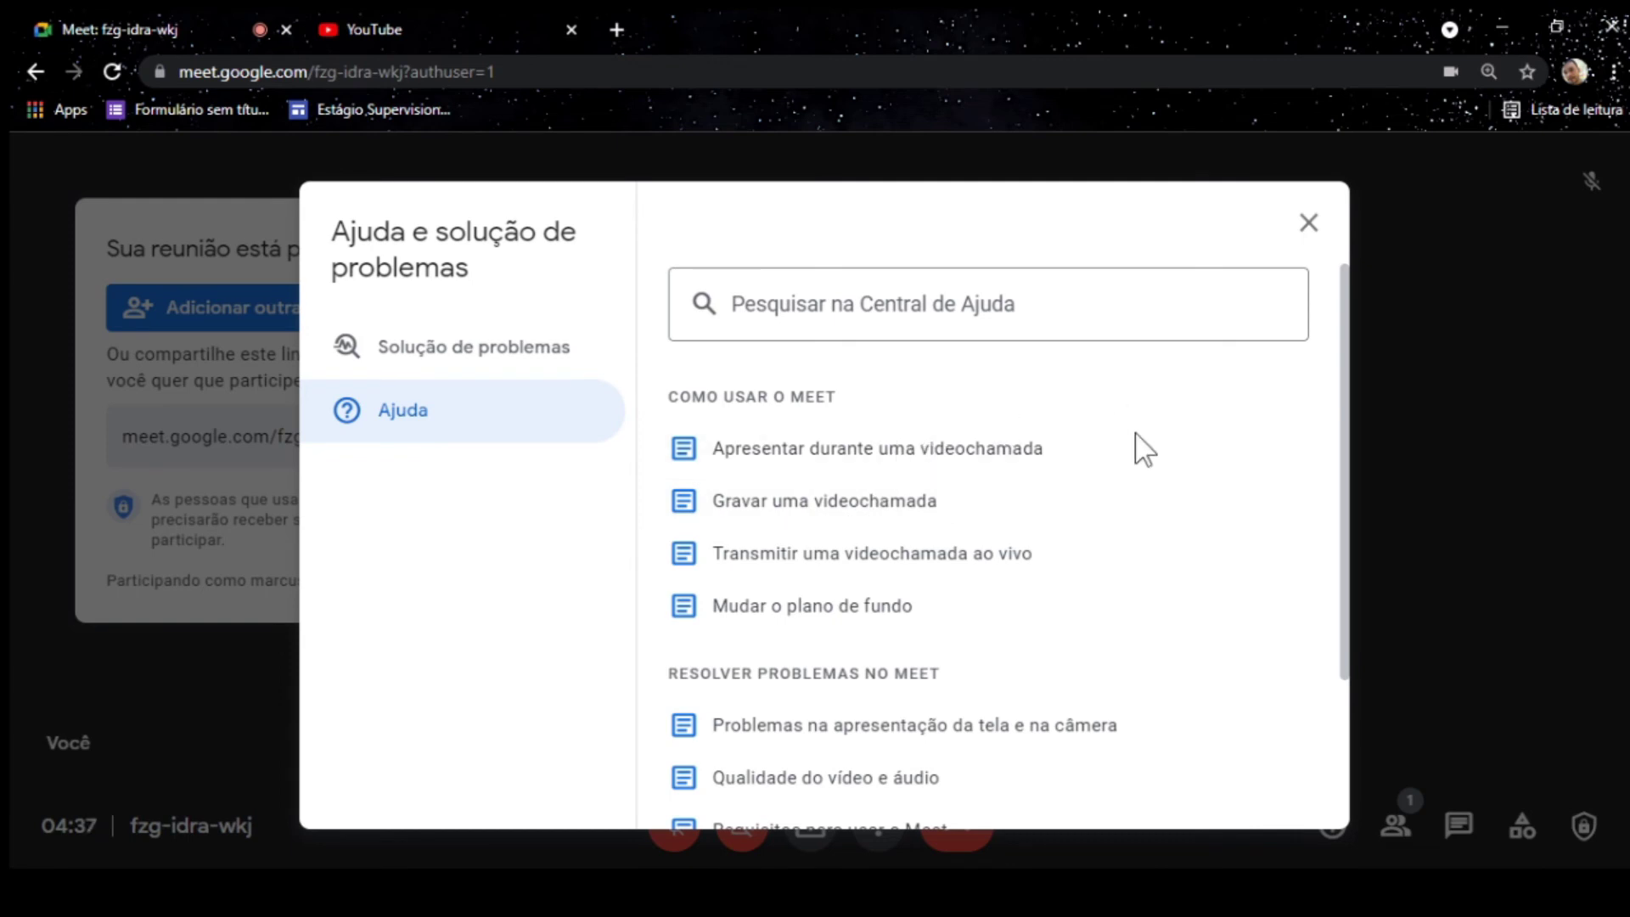
left_click_drag(1346, 381, 1311, 127)
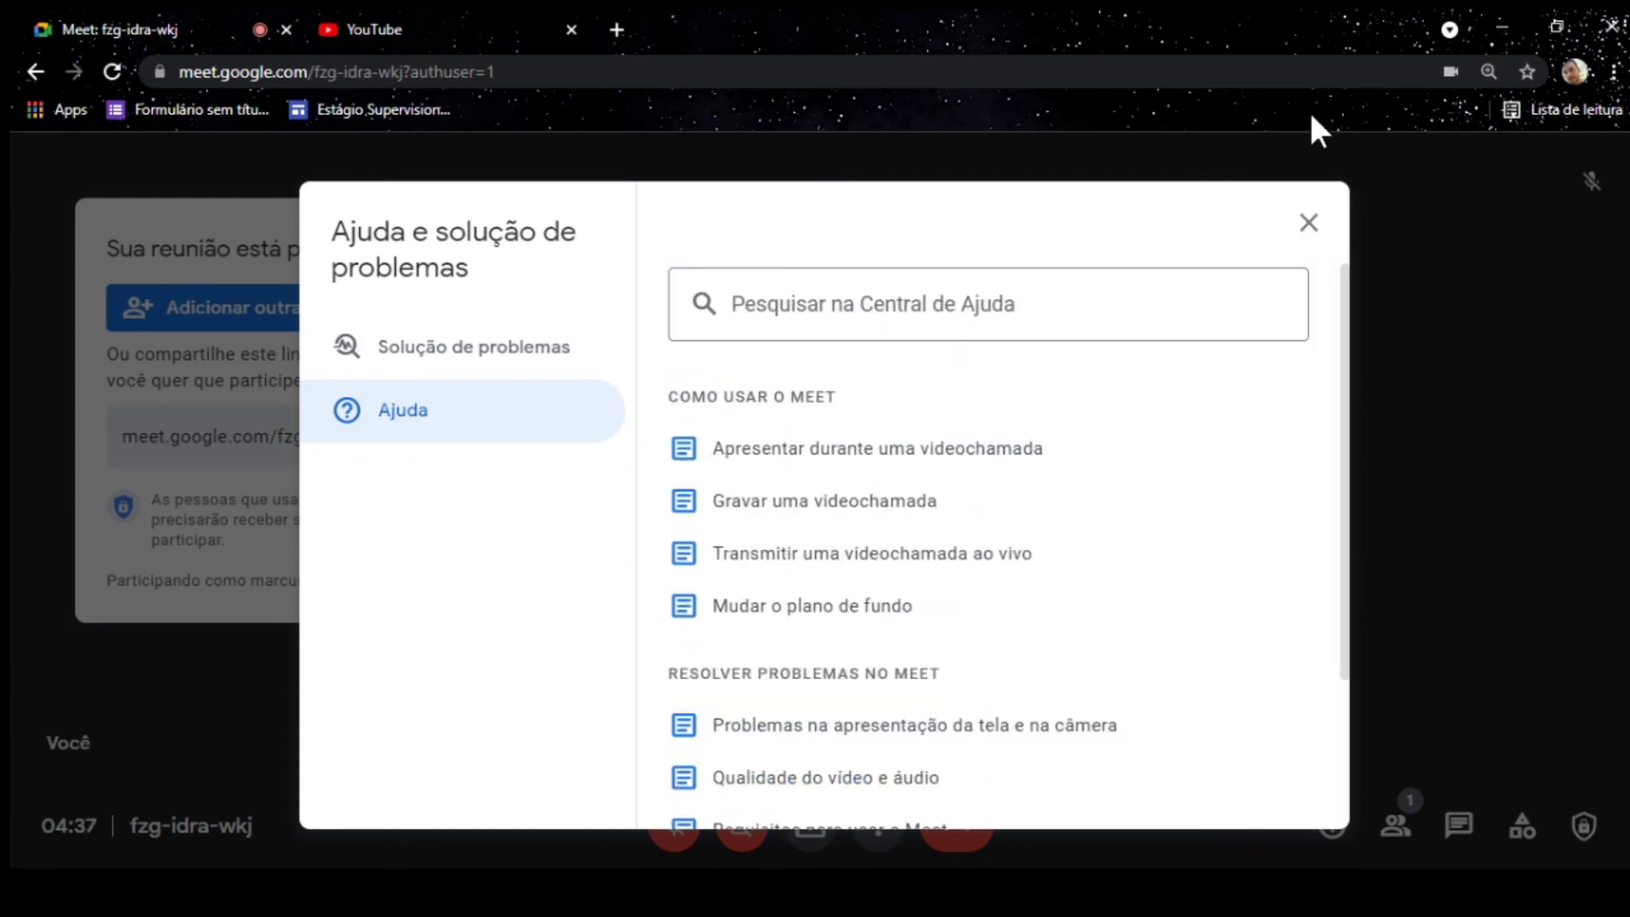
left_click(863, 299)
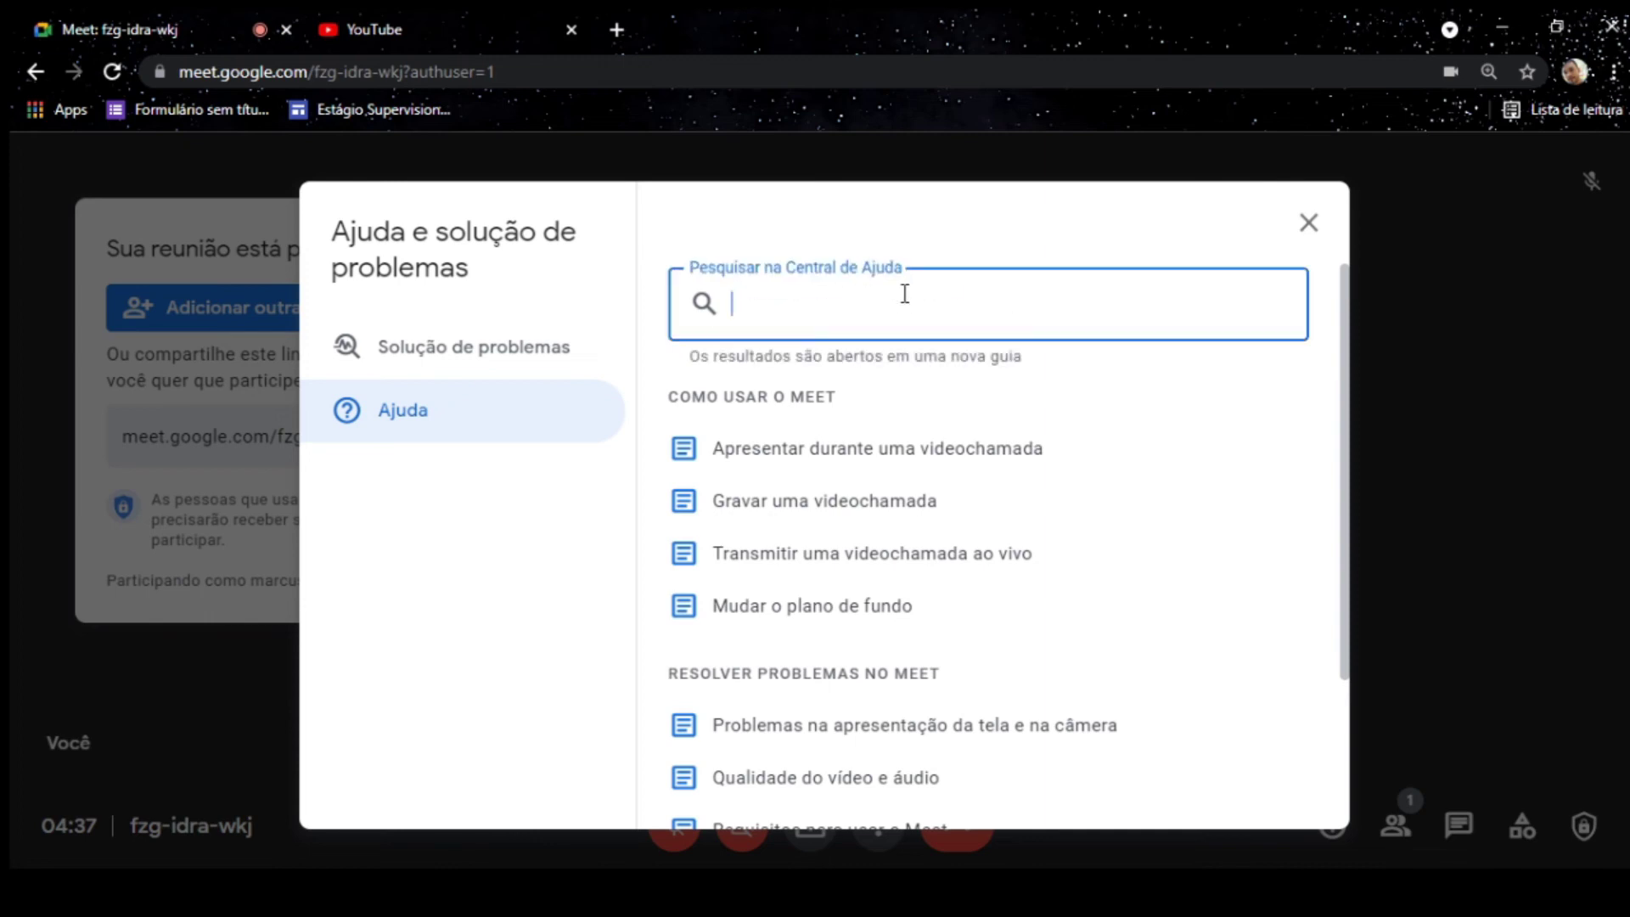
left_click(1219, 467)
left_click_drag(1347, 374, 1311, 259)
scroll(1319, 276, "down", 3)
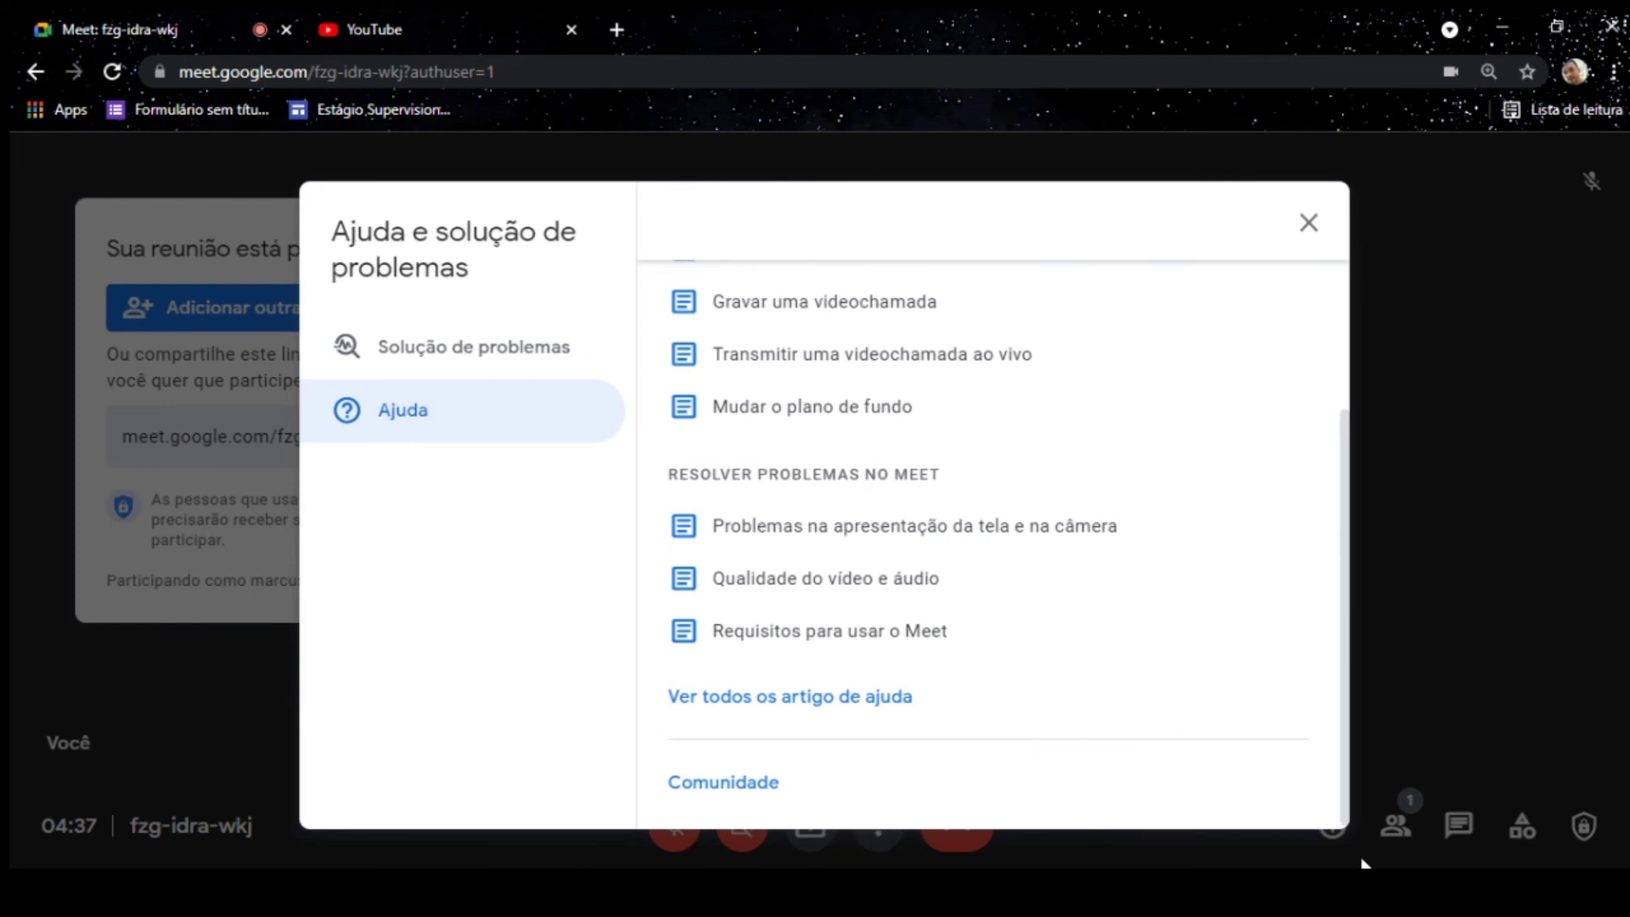
Browse the Google Meet help community page, then close it along with the help and troubleshooting window.
left_click(723, 788)
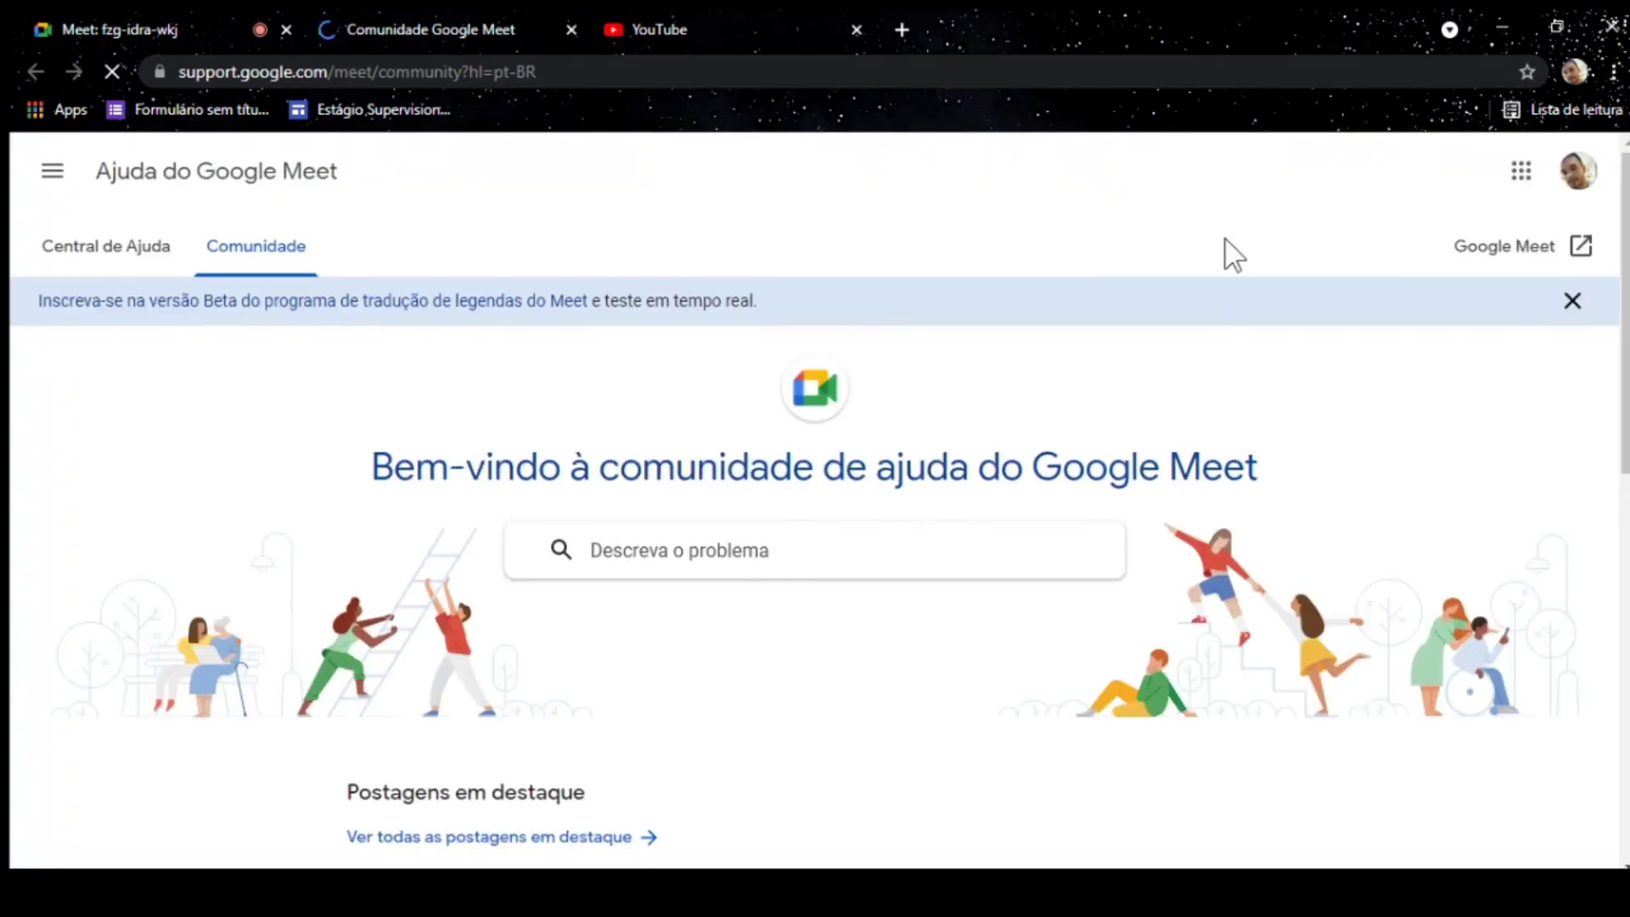
scroll(1037, 331, "down", 10)
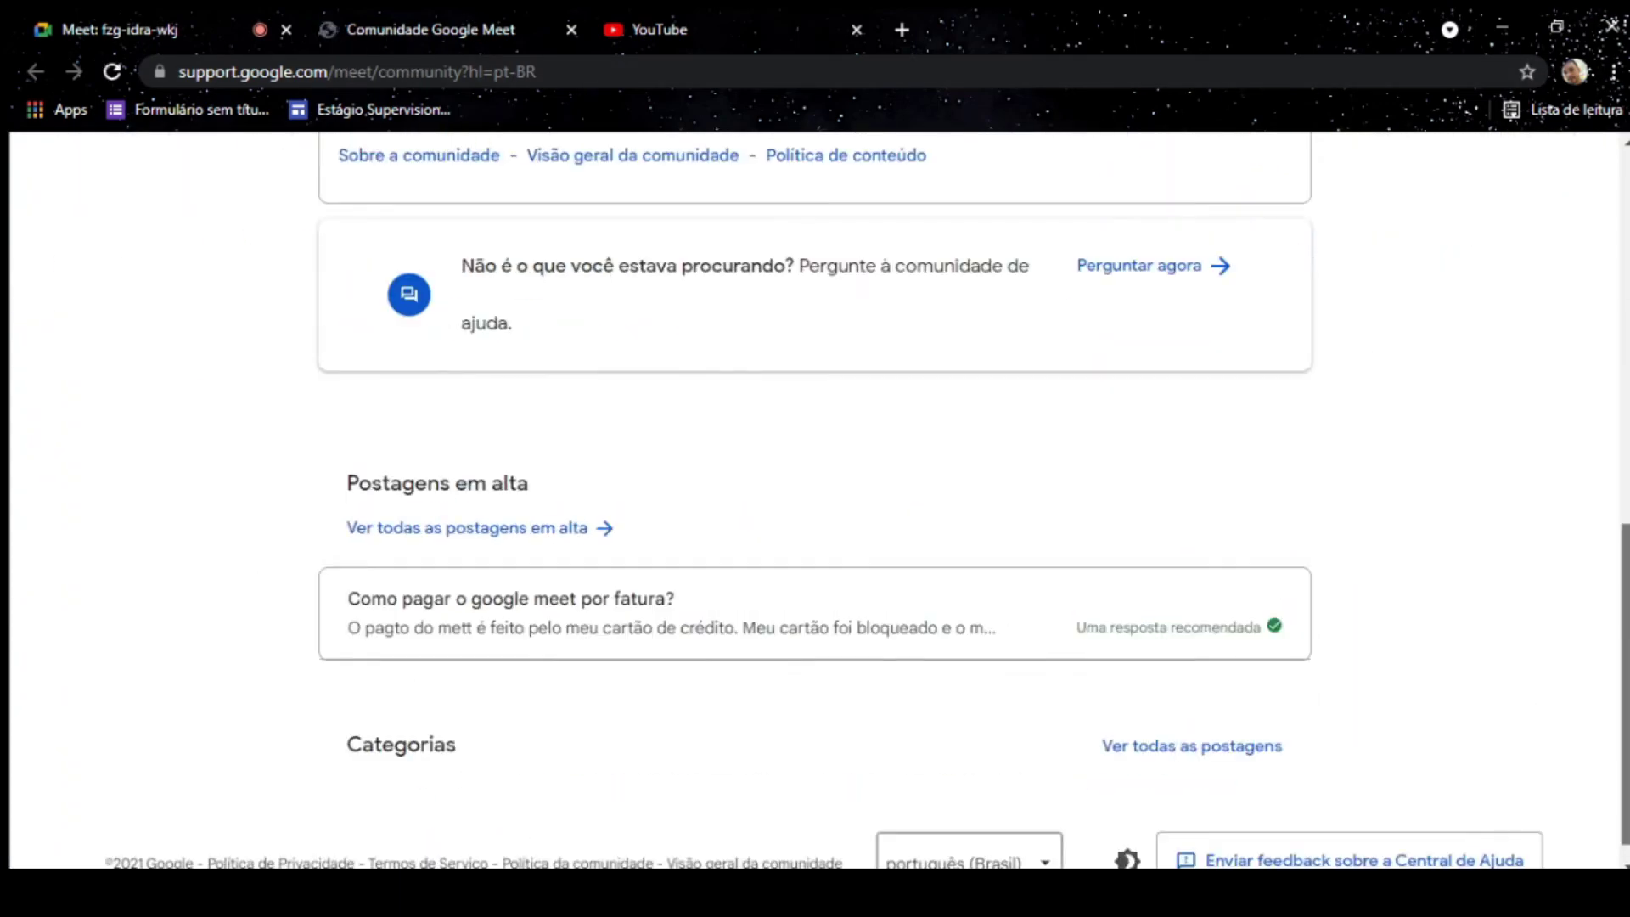
scroll(1037, 332, "up", 10)
key("ctrl+w")
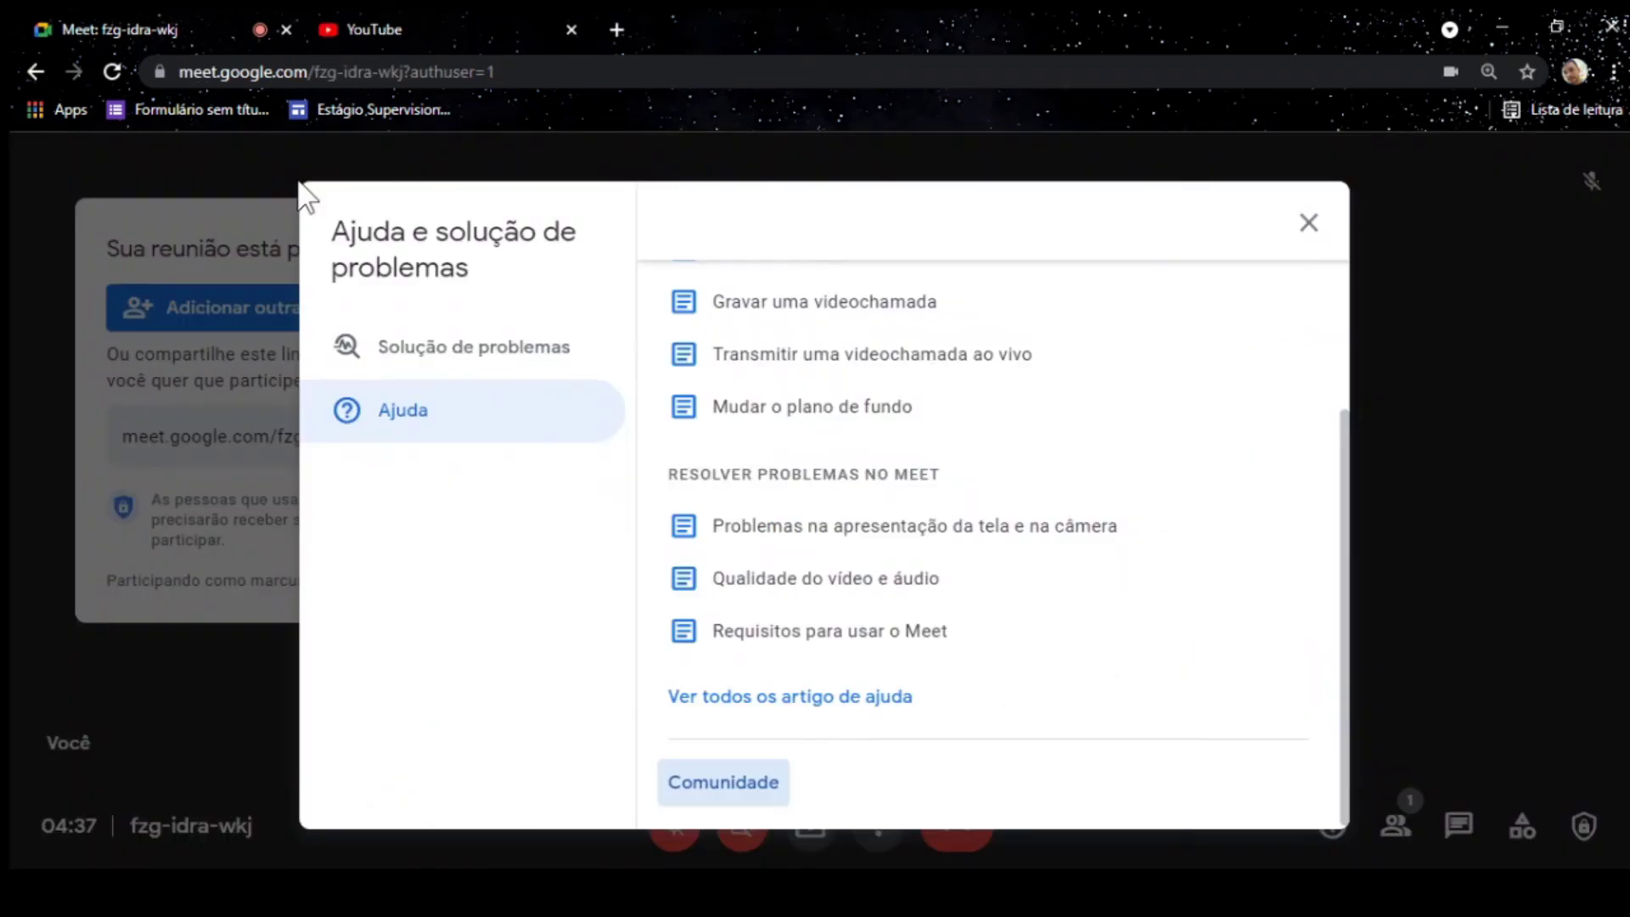
left_click(1310, 224)
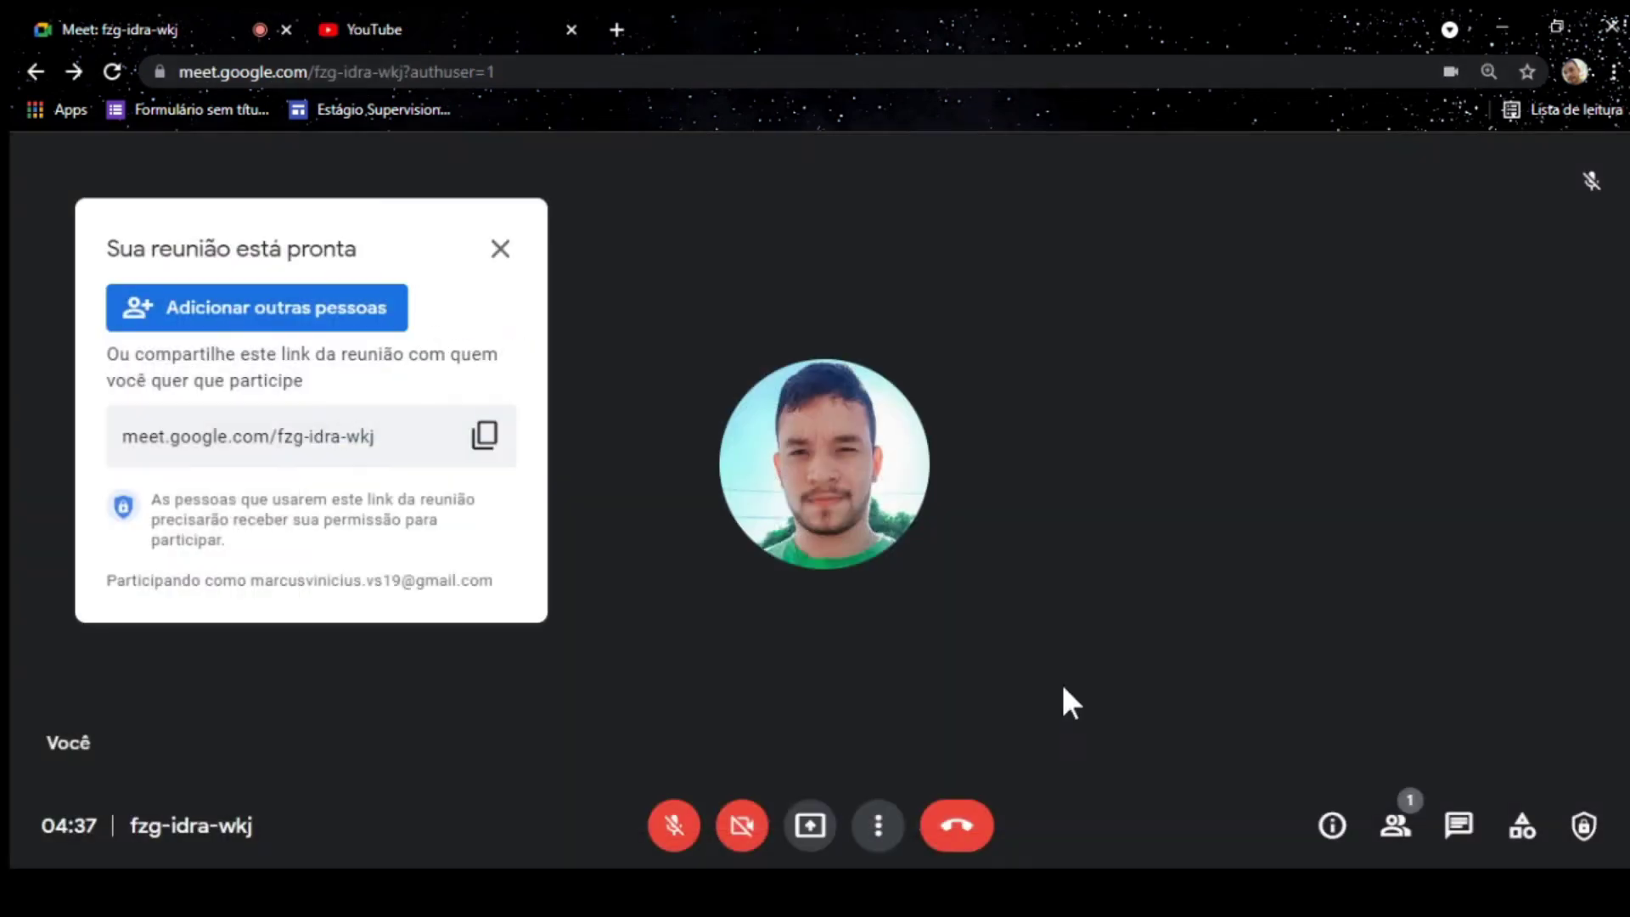
Open the meeting settings and choose Microfone (Realtek High Definition Audio) as the microphone.
left_click(877, 845)
left_click(885, 837)
left_click(879, 826)
left_click(964, 749)
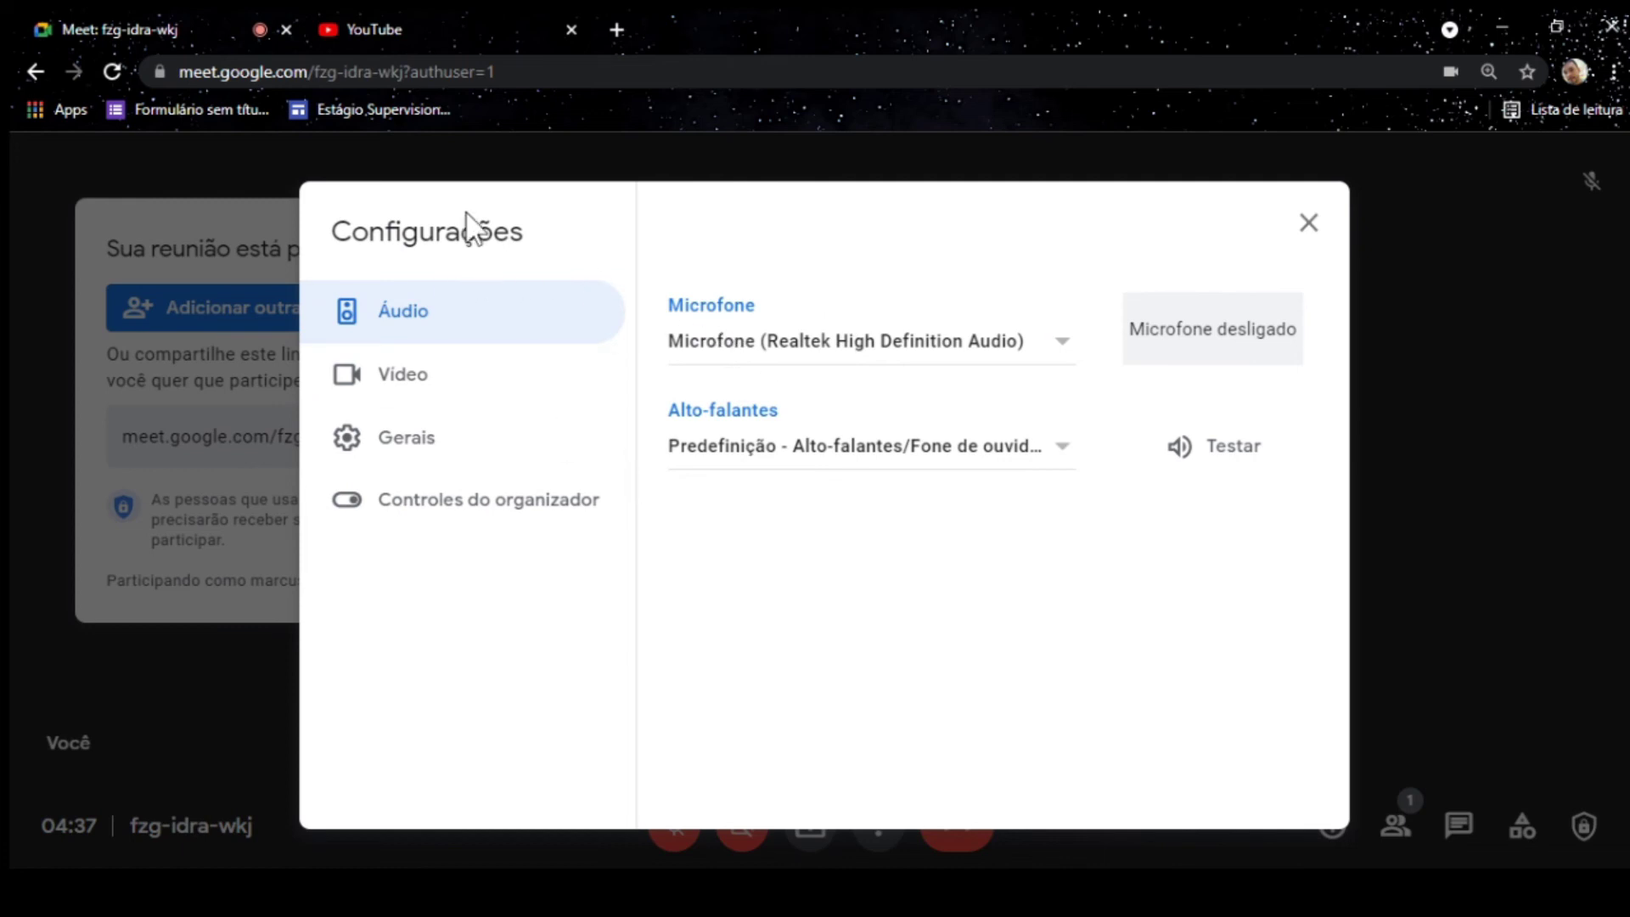
left_click(900, 344)
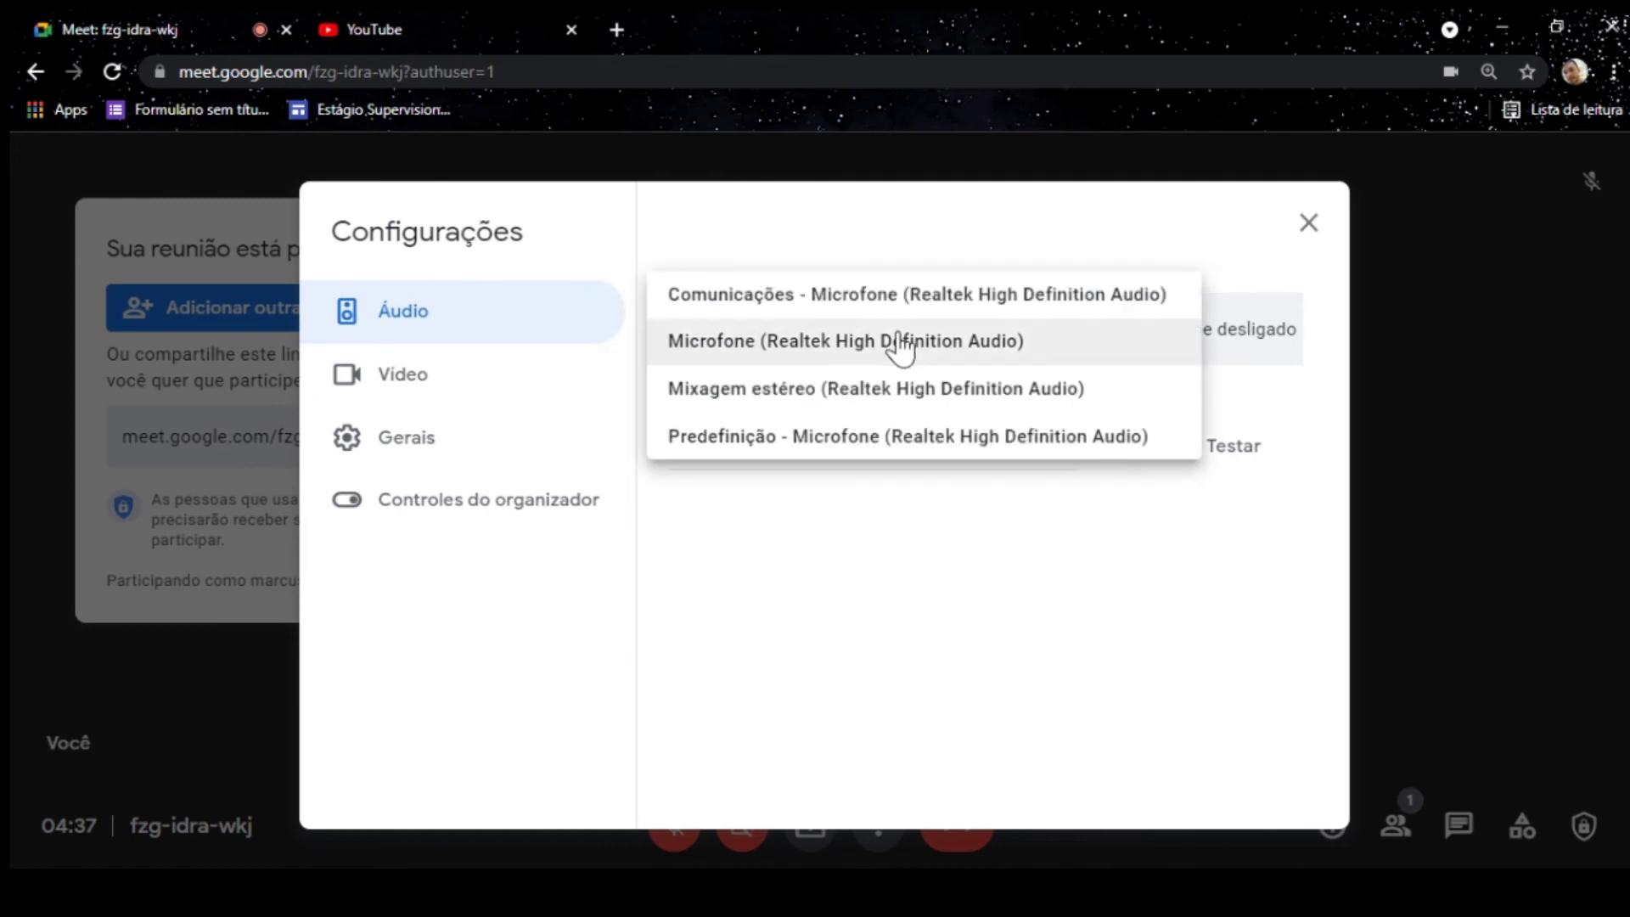
left_click(900, 344)
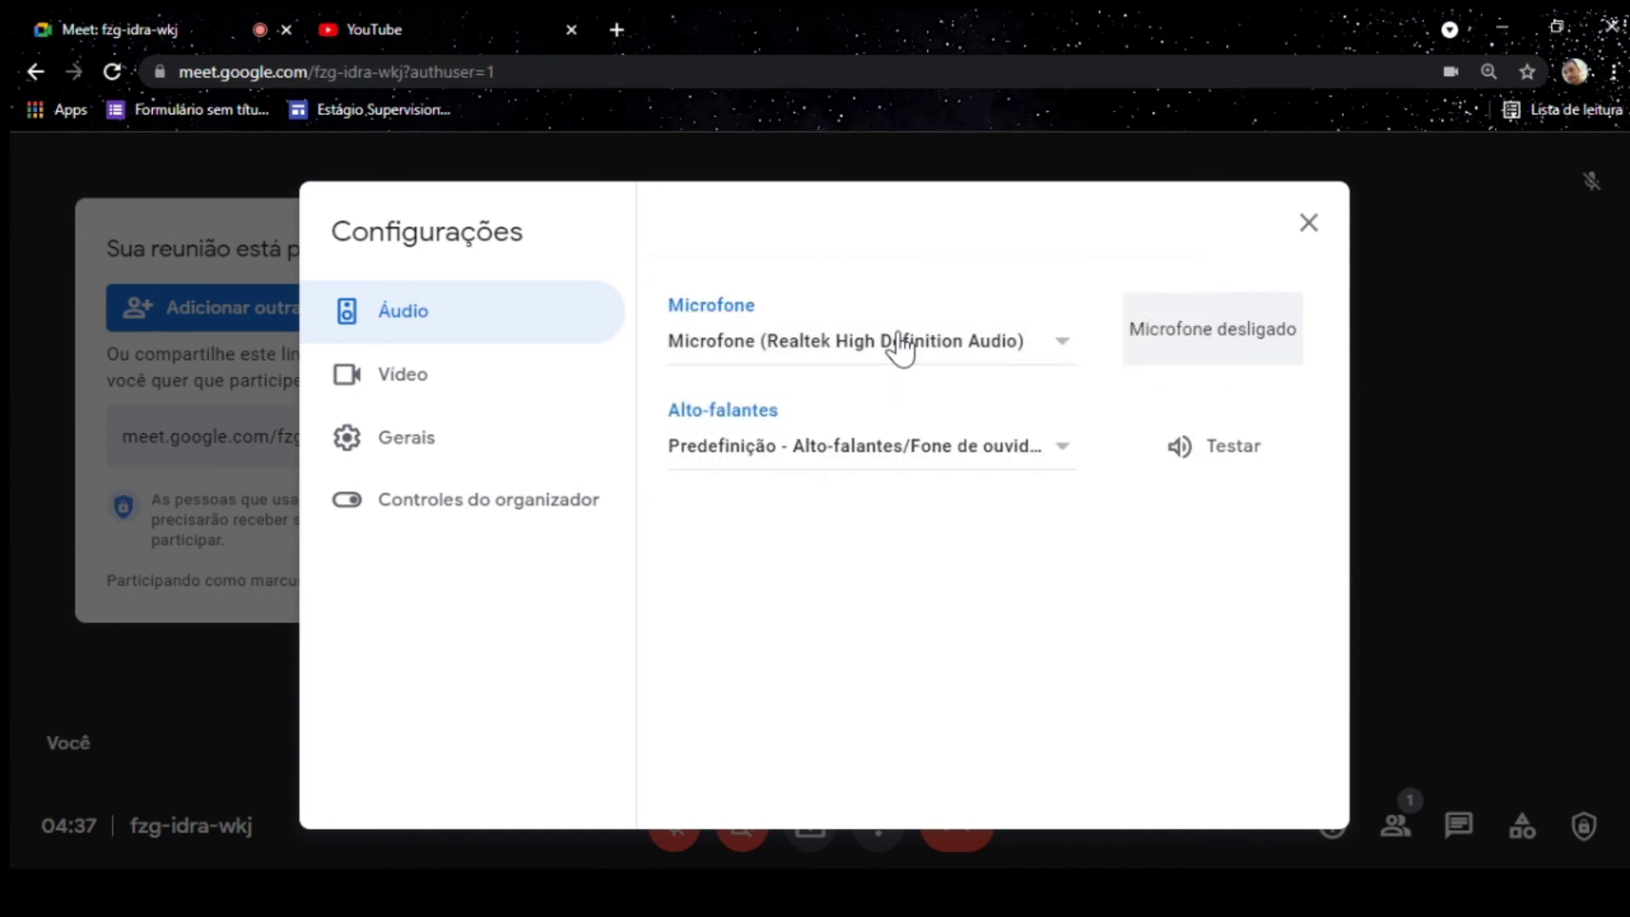
left_click(790, 344)
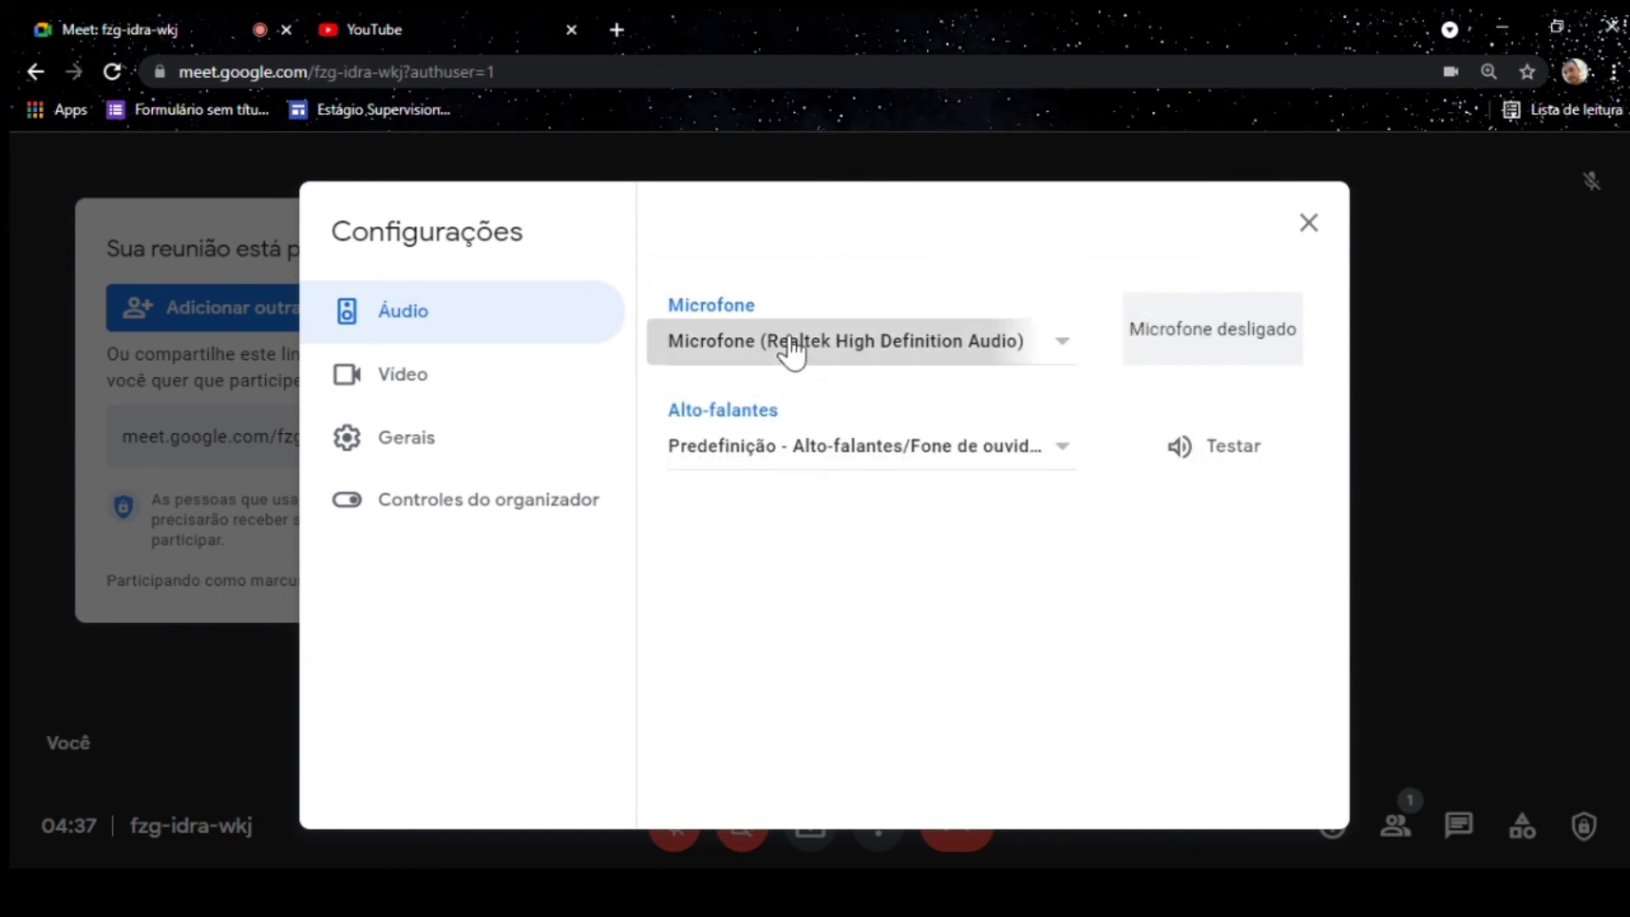
left_click(790, 344)
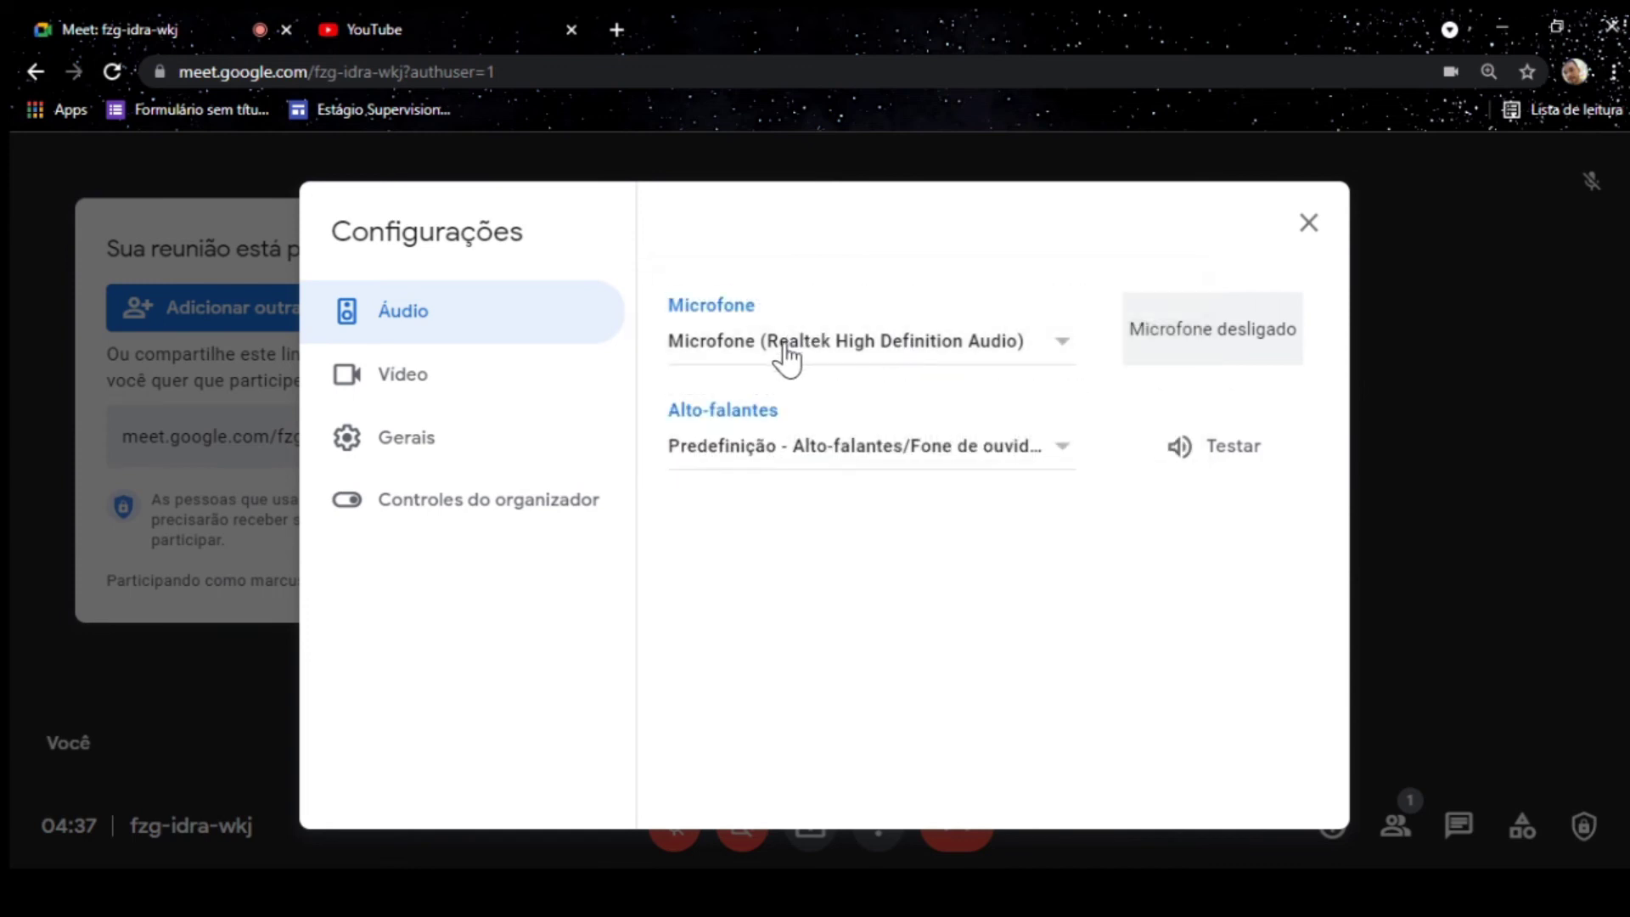
left_click(785, 348)
left_click(786, 348)
left_click(786, 348)
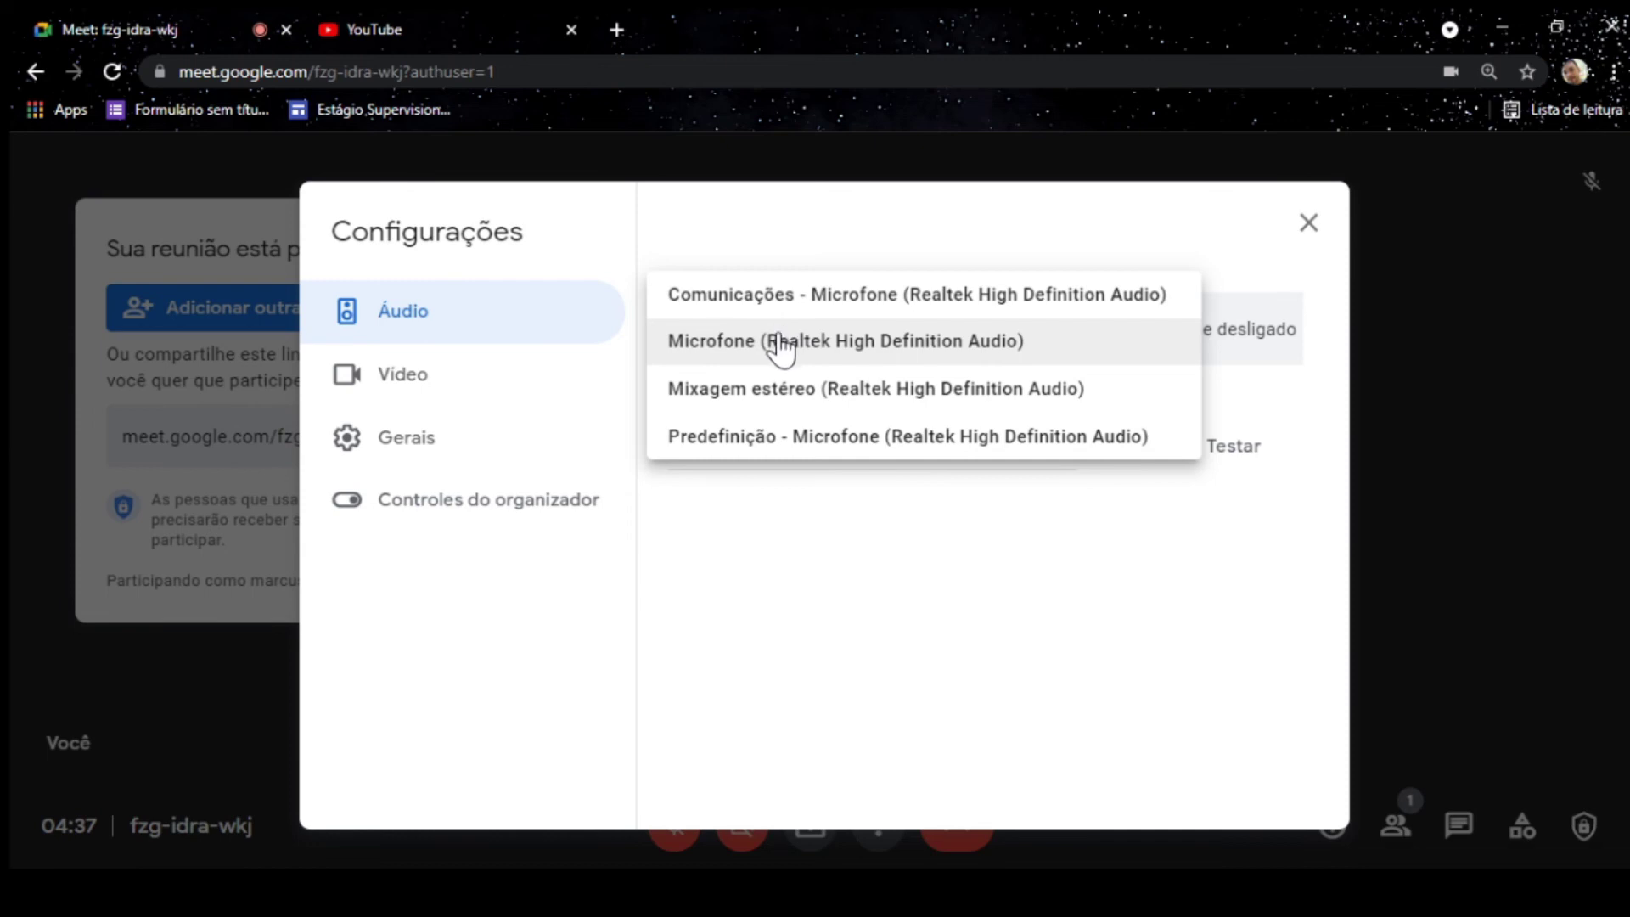
left_click(781, 348)
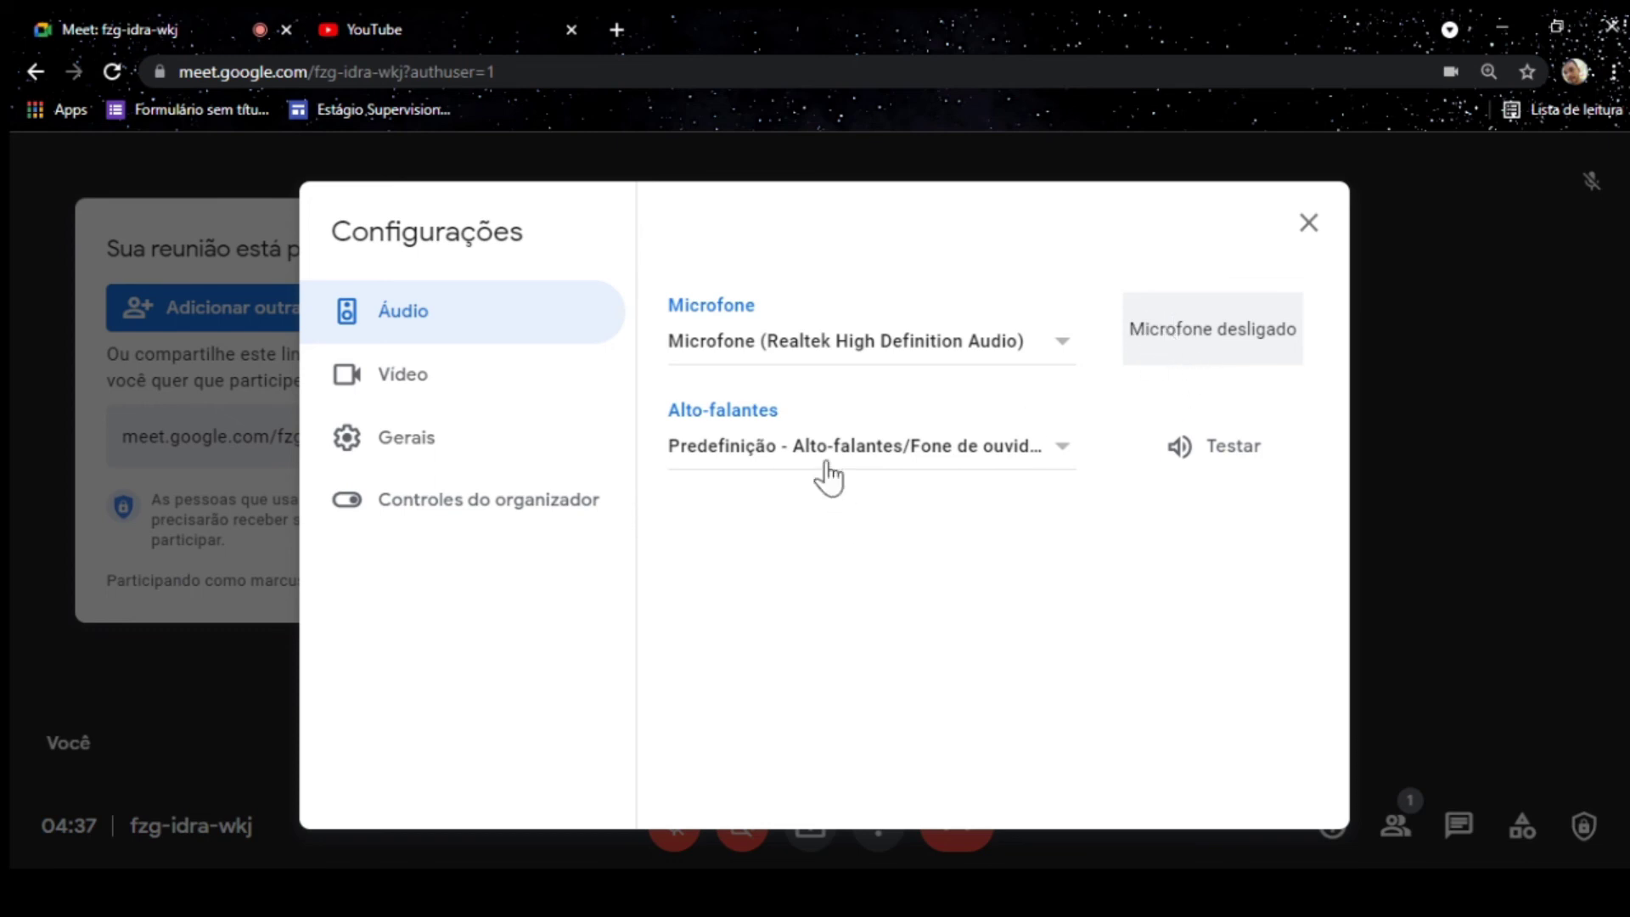
Examine the available speaker devices (Alto-falantes) in the audio settings.
left_click(770, 457)
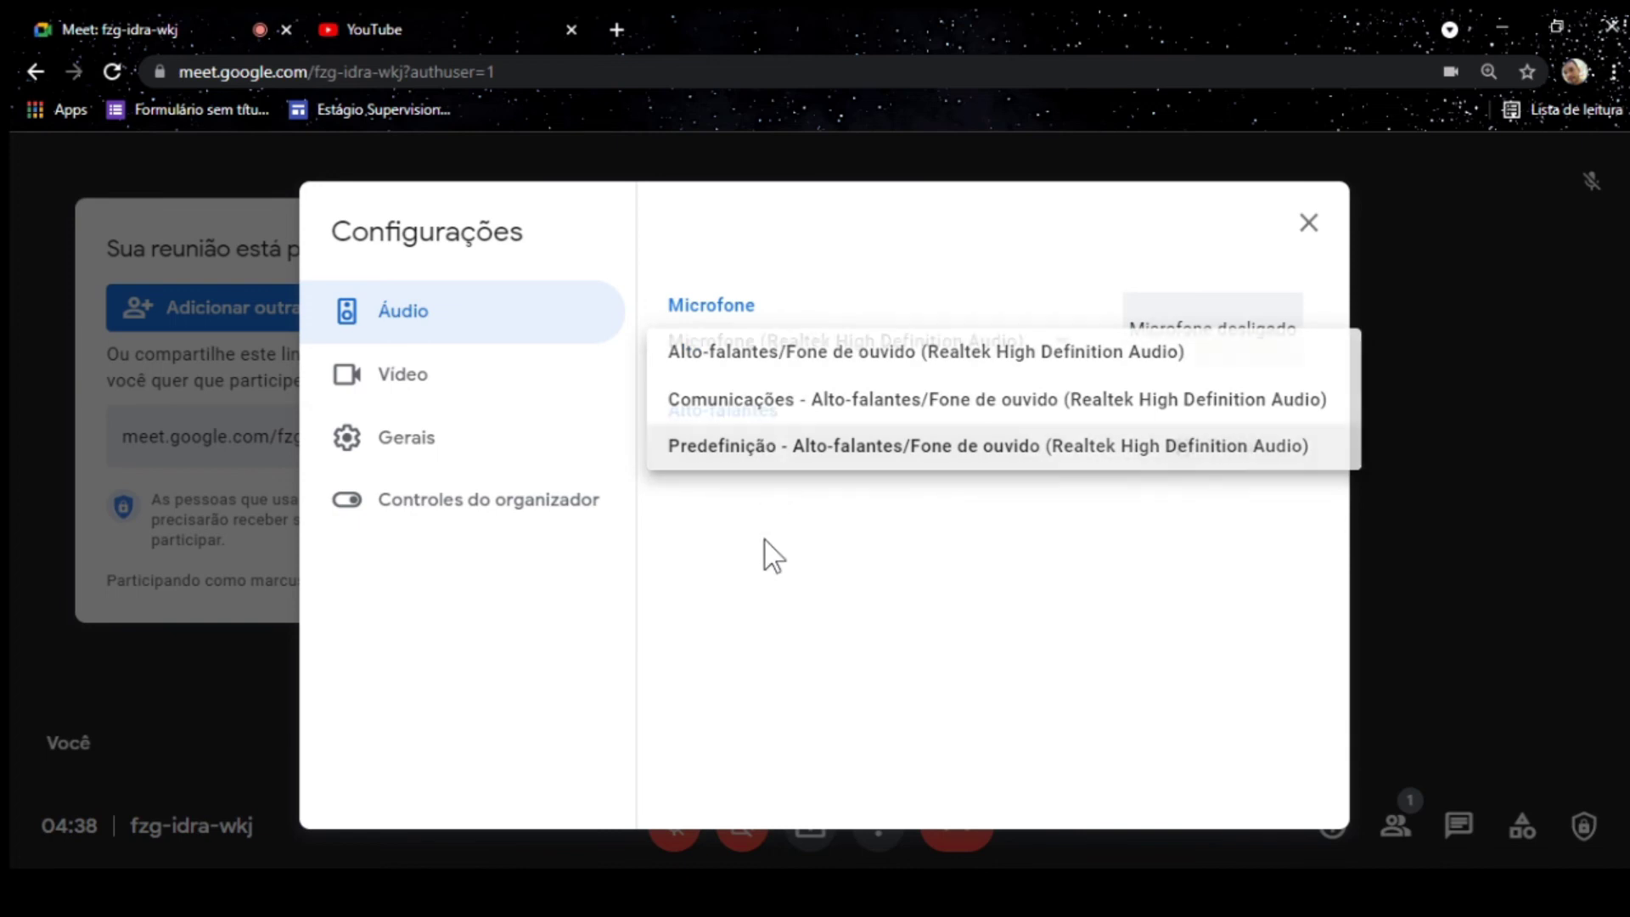
left_click(764, 533)
left_click(742, 455)
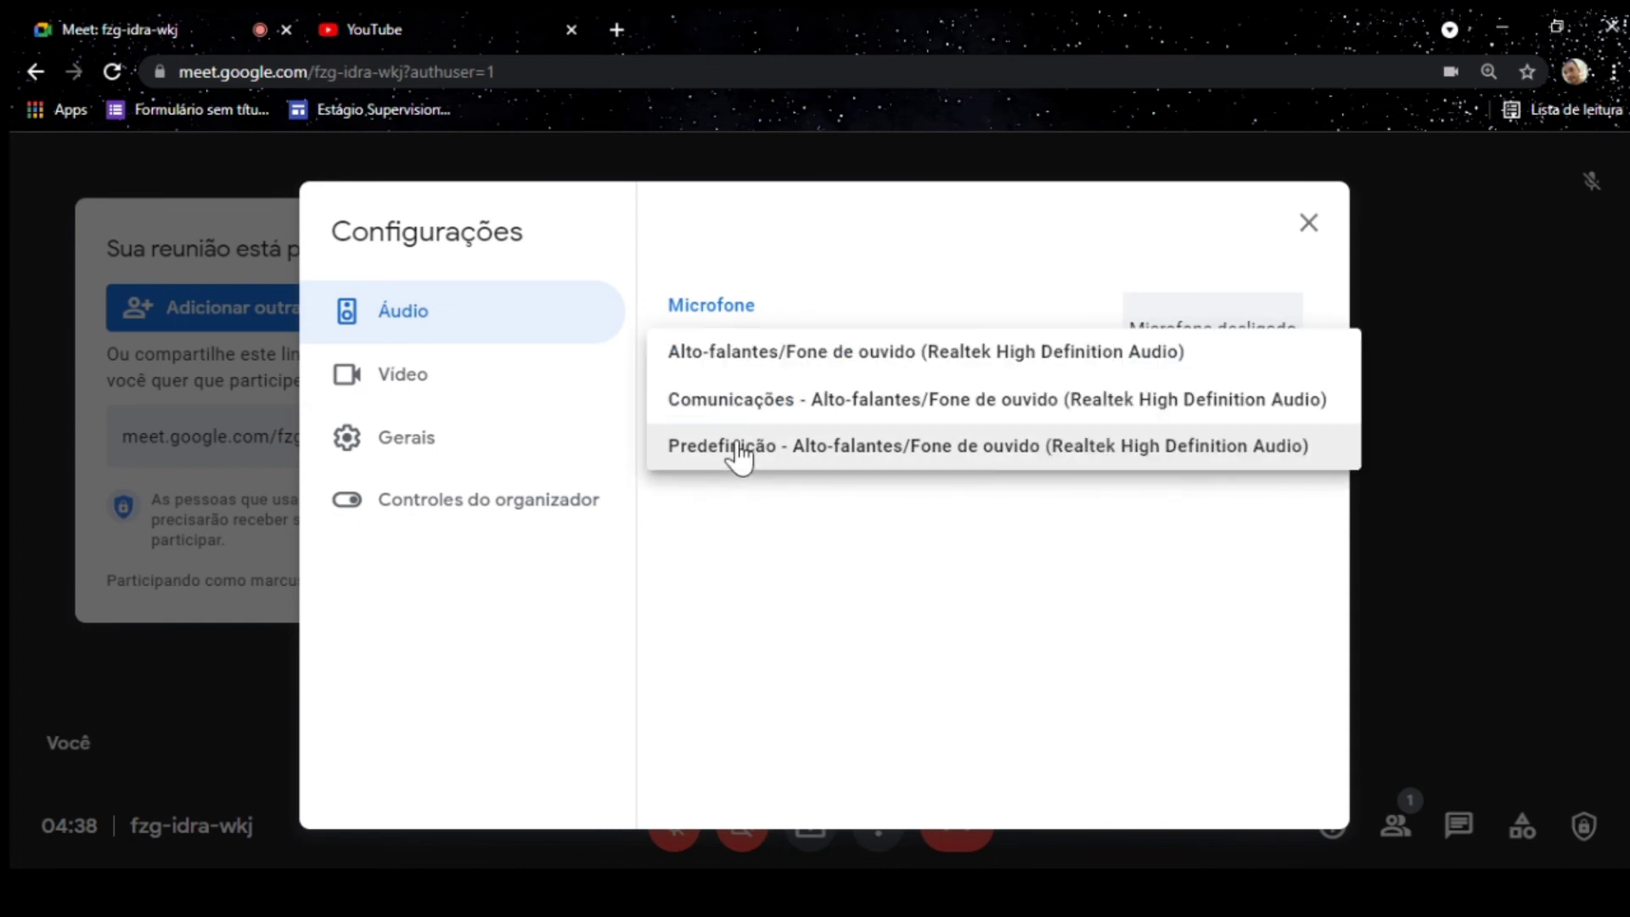
left_click(828, 548)
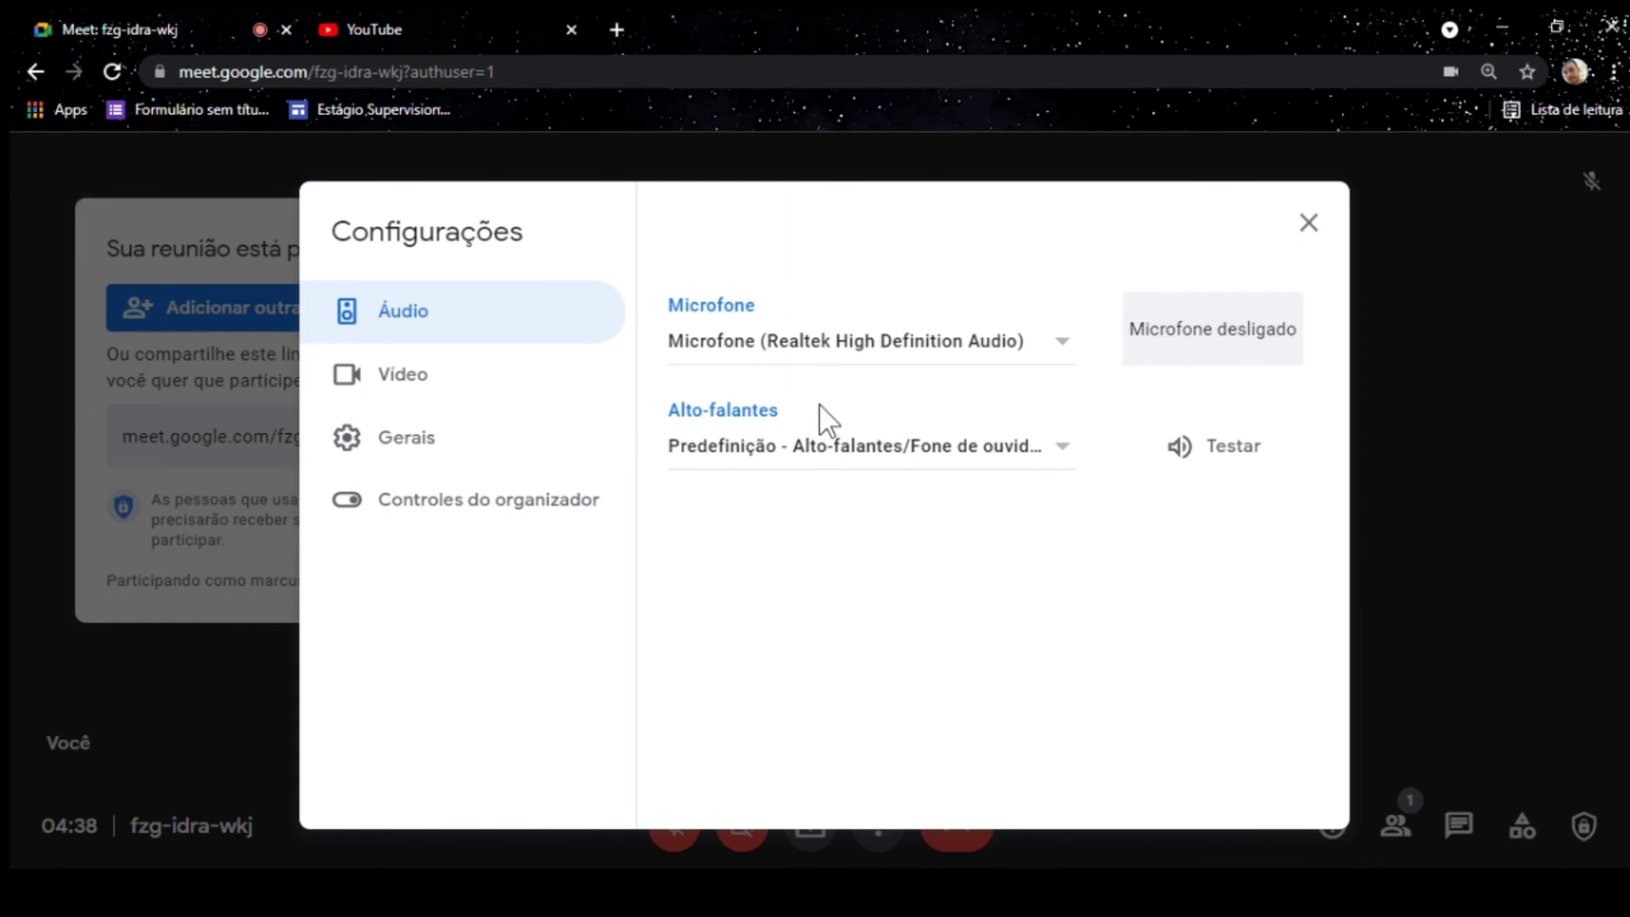
left_click(777, 450)
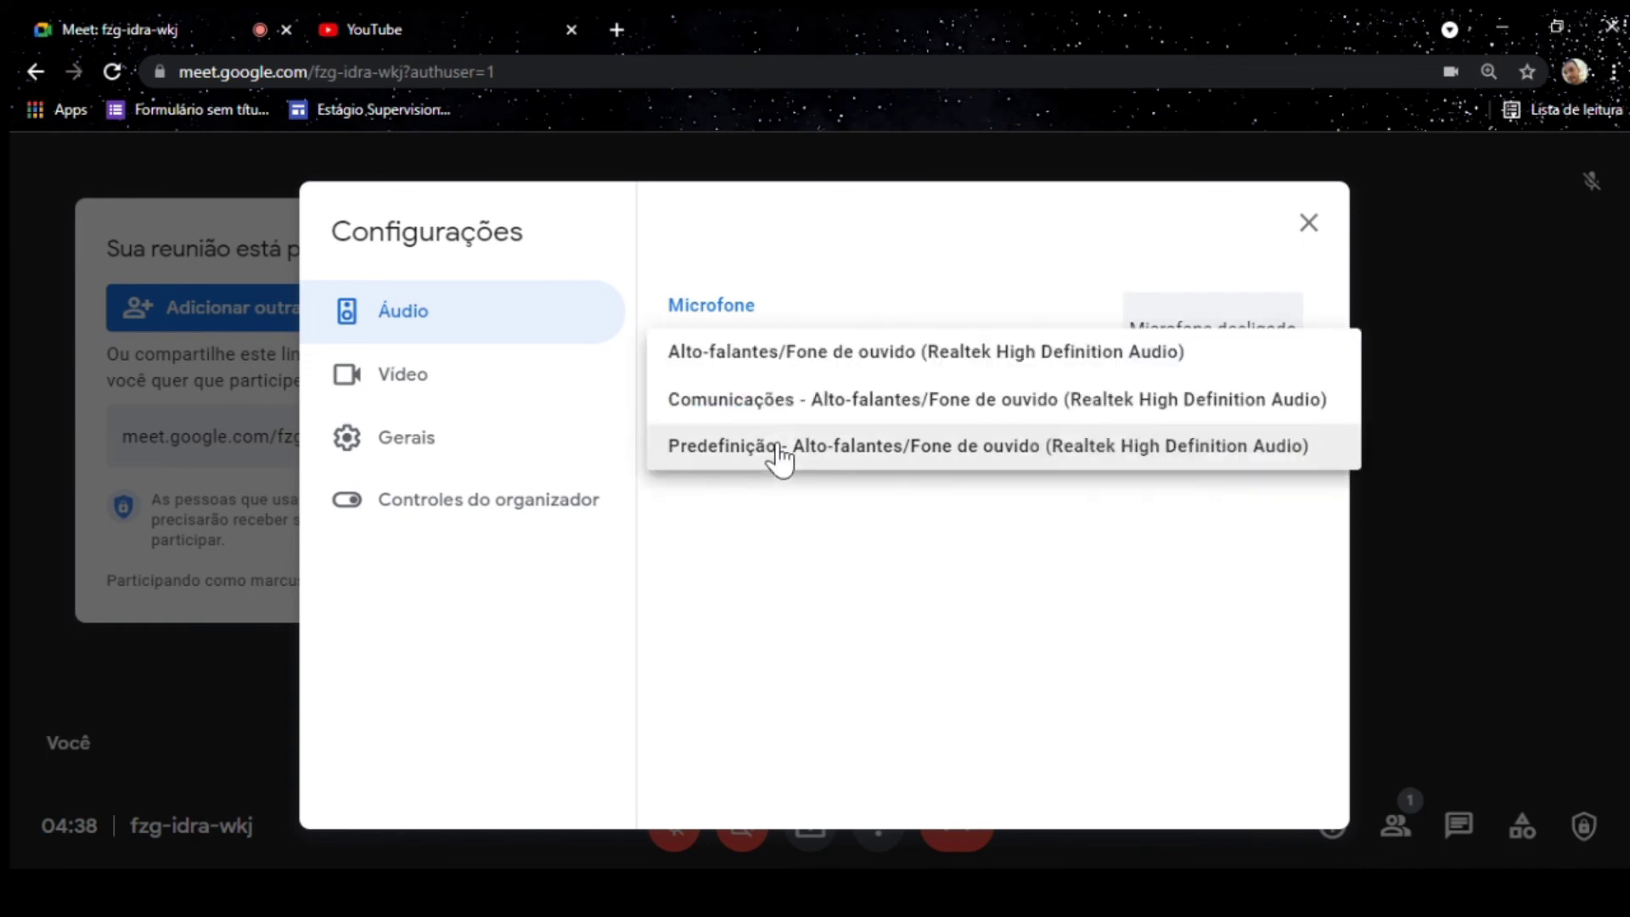
left_click(949, 583)
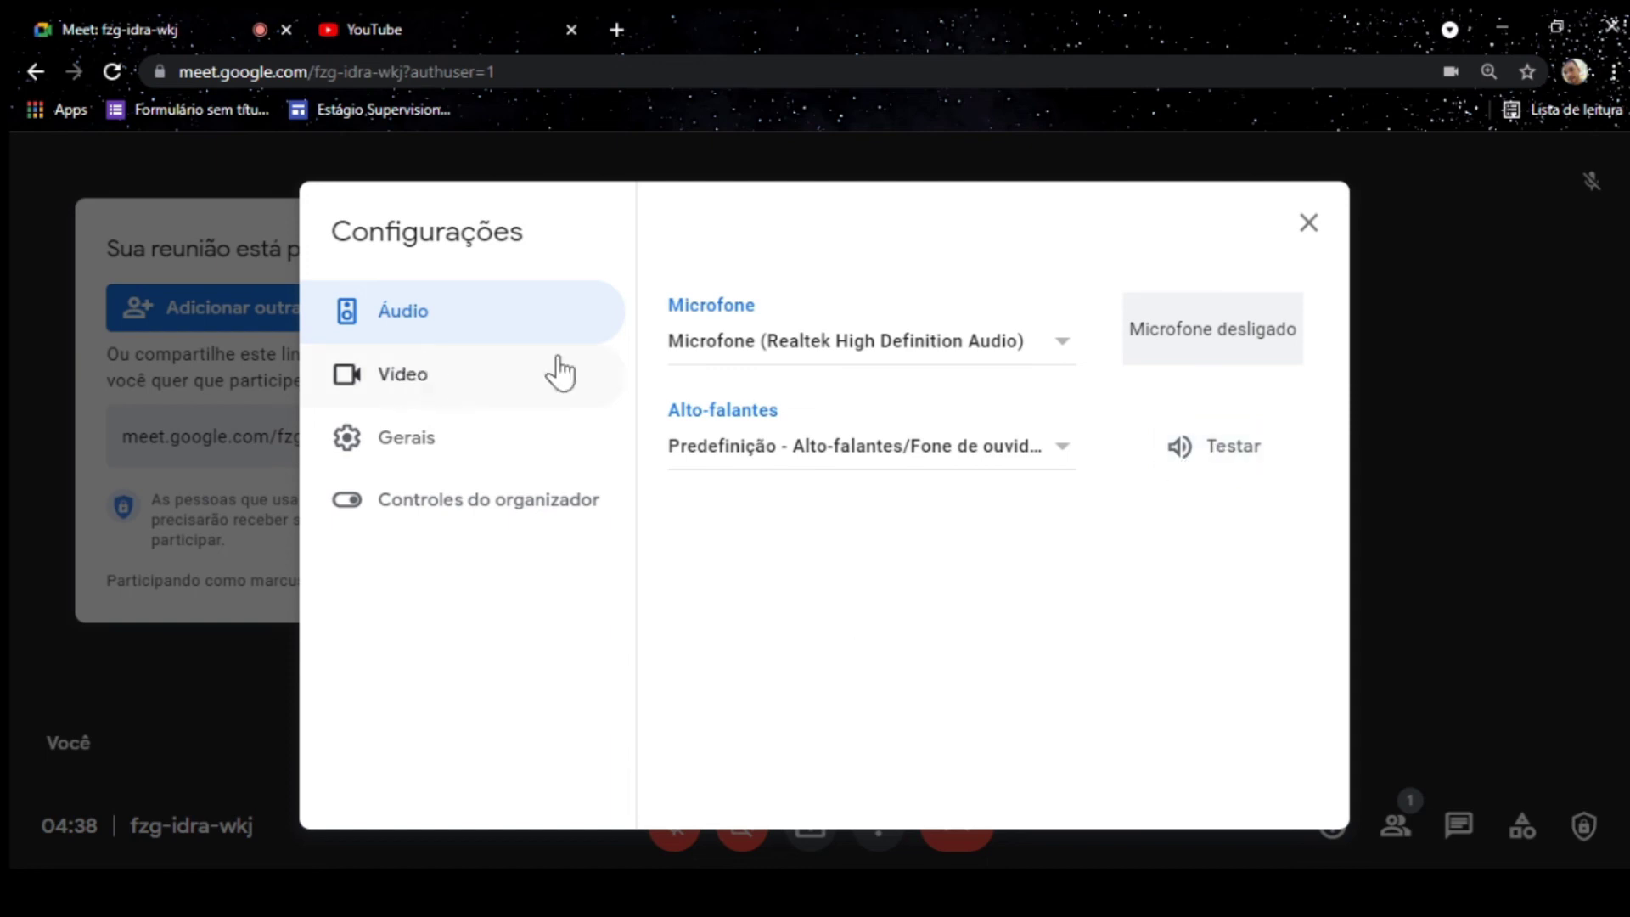
Check the camera choice in the video settings and turn on video lighting adjustment (Ajustar iluminação do vídeo).
left_click(398, 395)
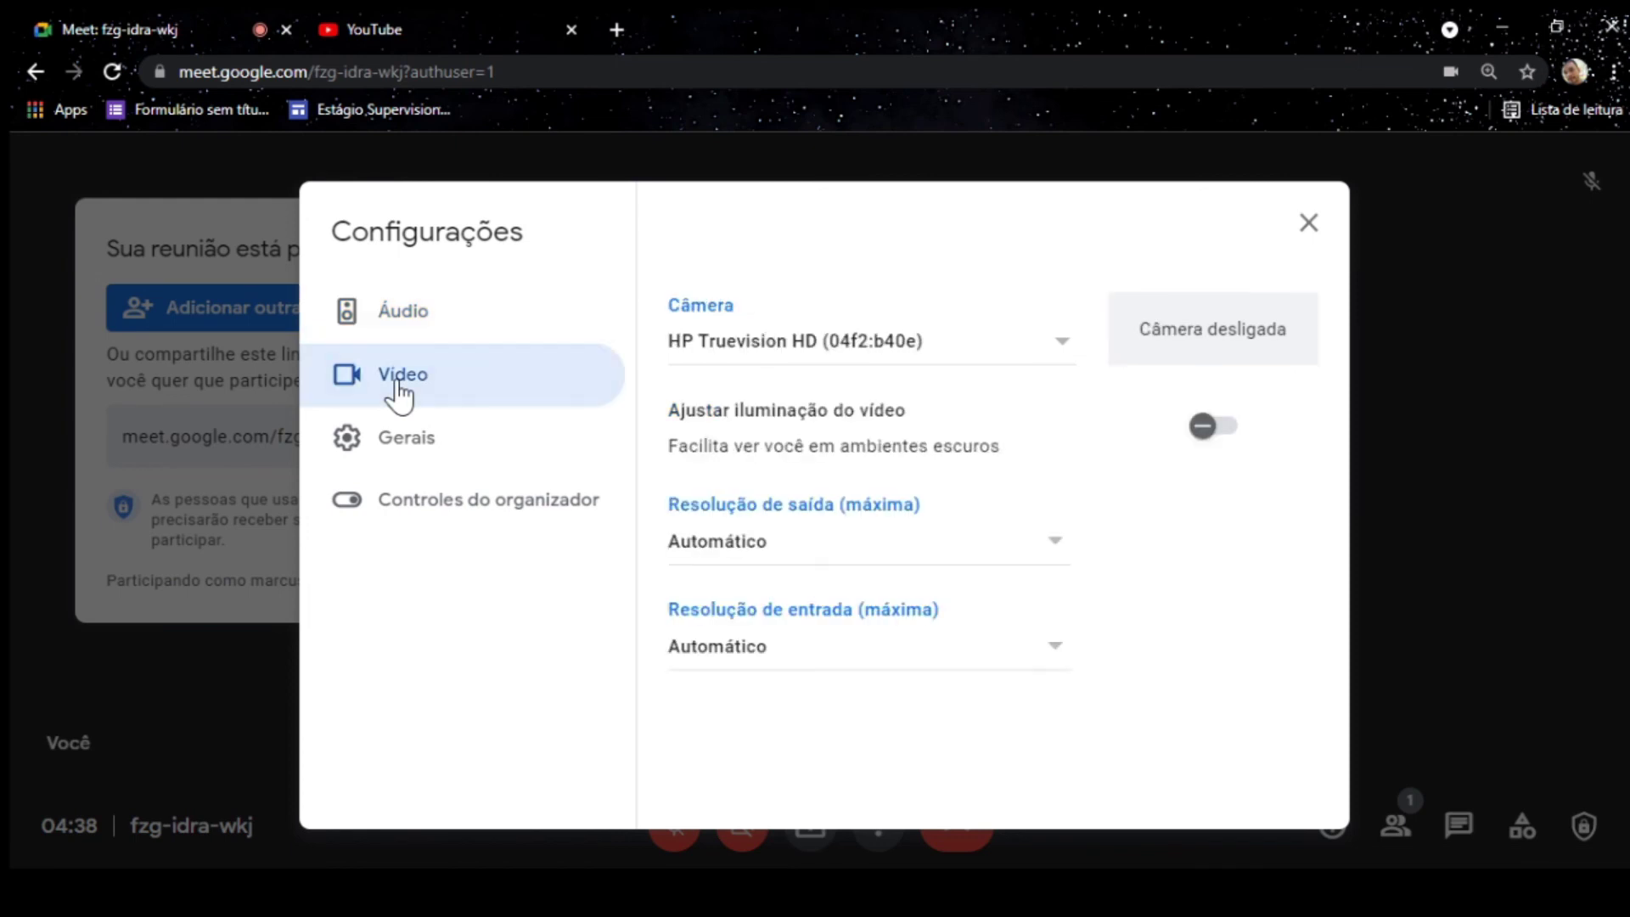
left_click(833, 357)
left_click(1010, 496)
left_click(902, 459)
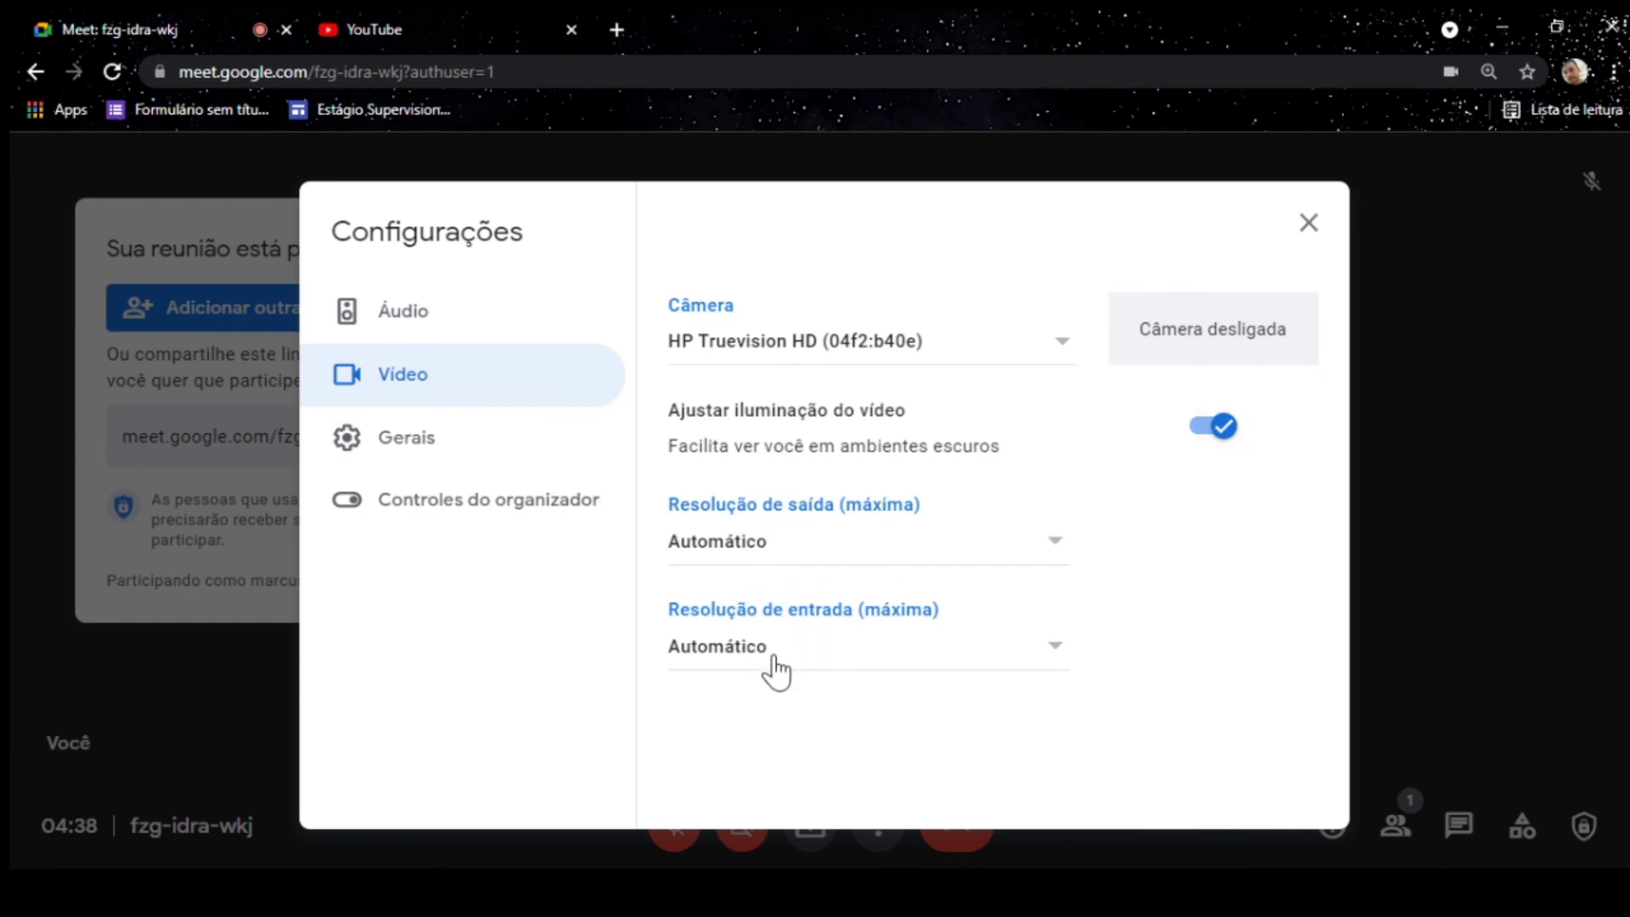
Enable sending more diagnostics to improve the product in the general settings, then disable it again.
left_click(390, 443)
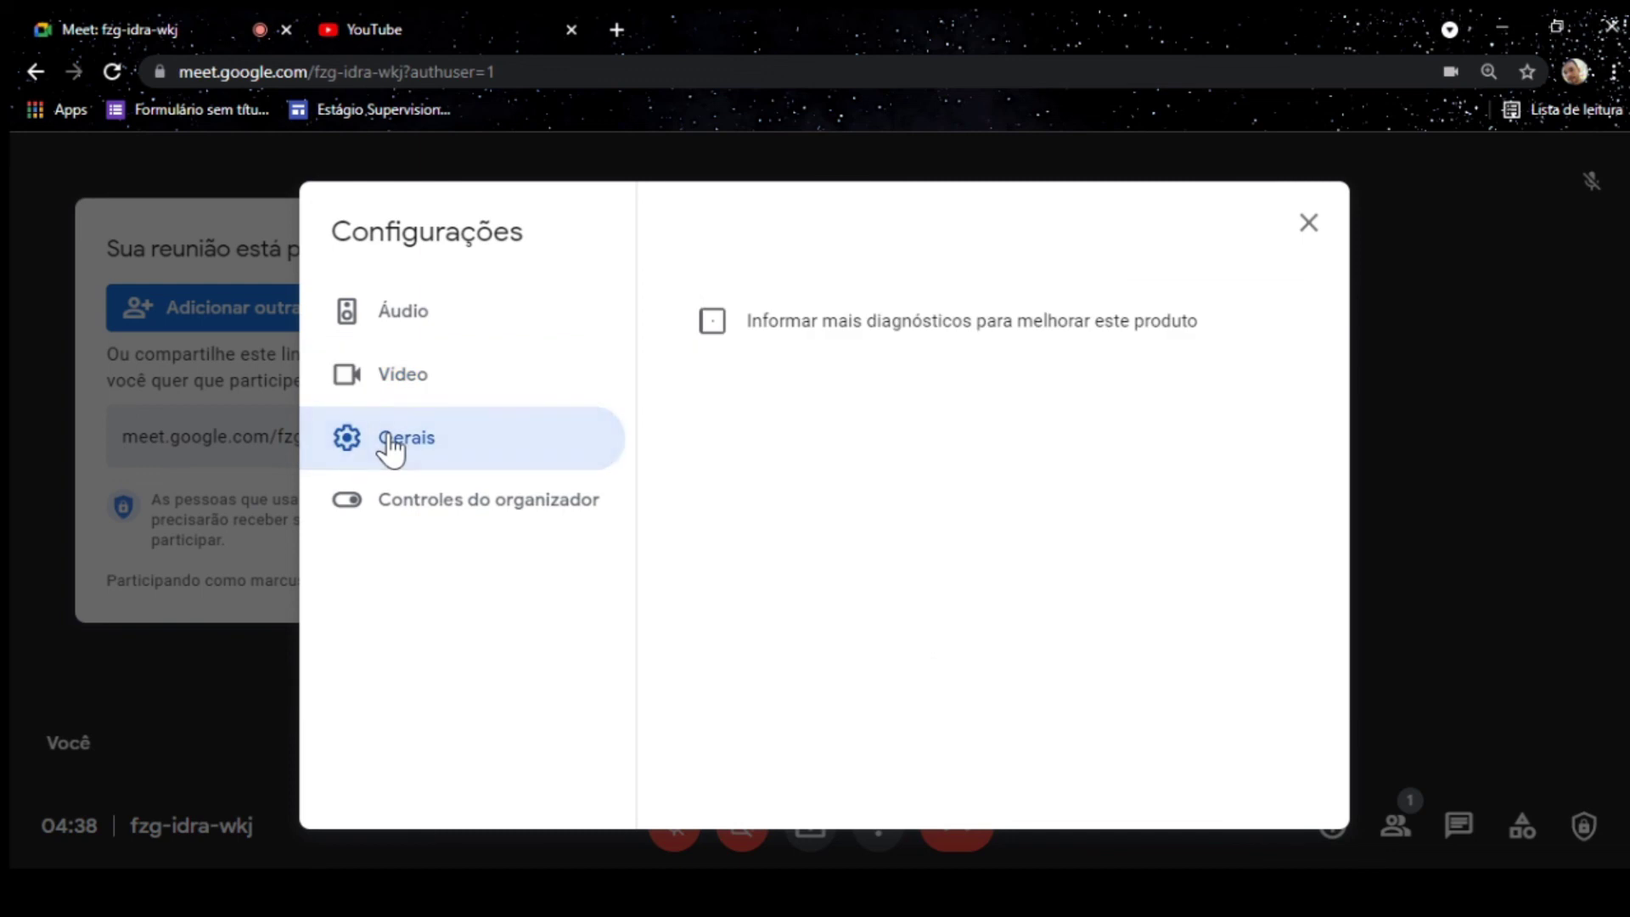
left_click(716, 326)
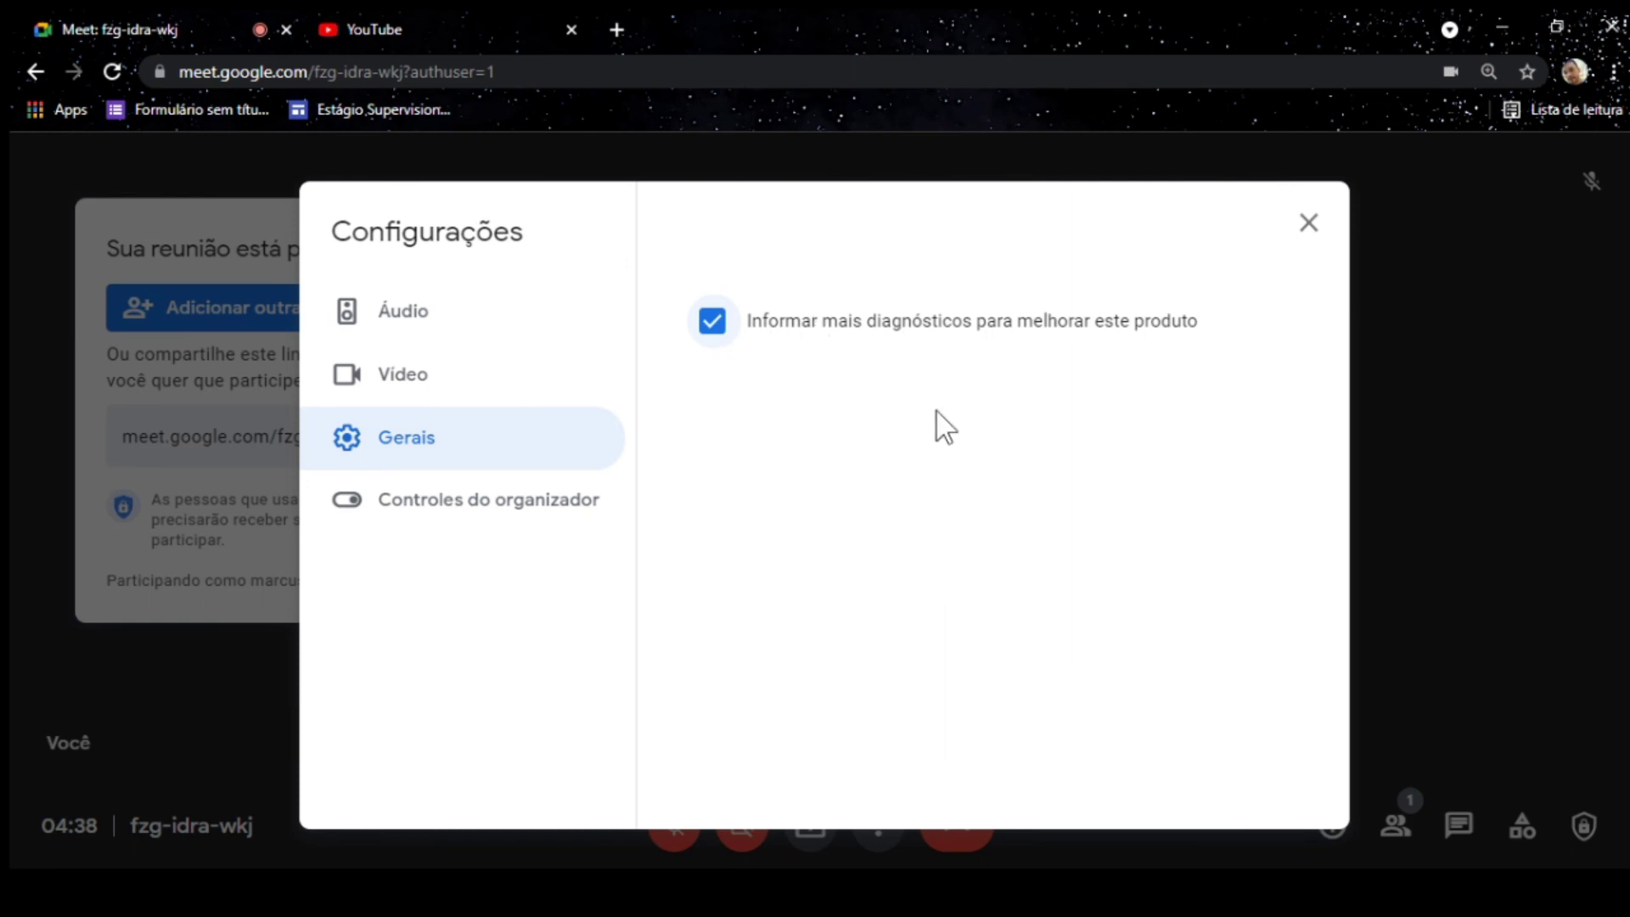
left_click(708, 338)
Open the organizer controls and examine the meeting moderation section with its host management setting.
left_click(459, 504)
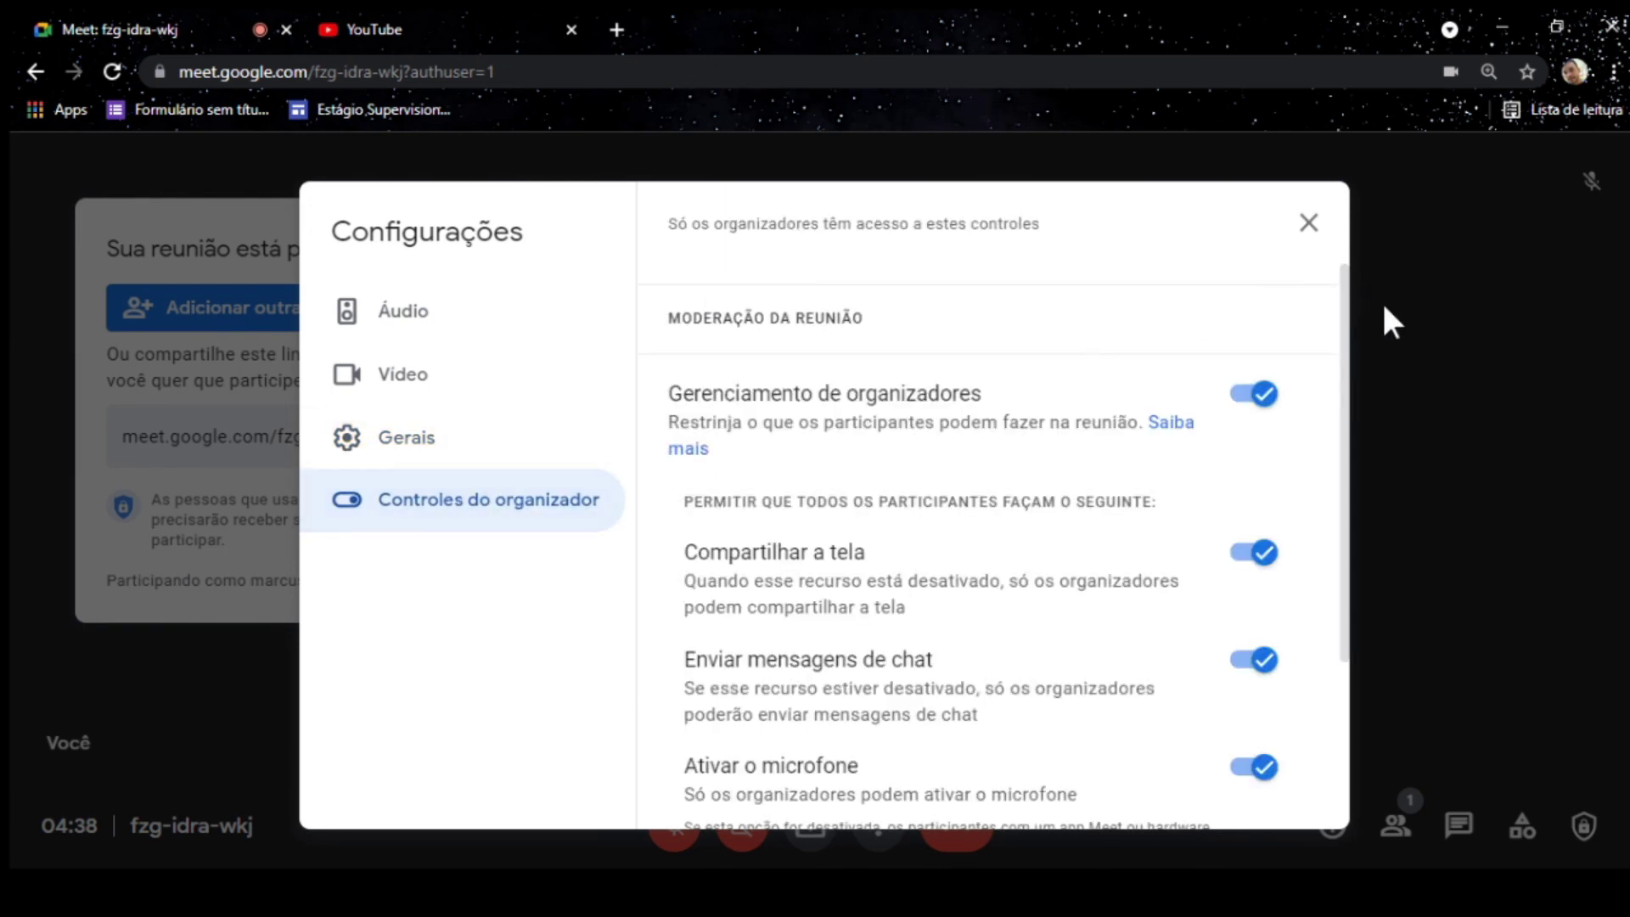
scroll(1343, 333, "down", 1)
left_click_drag(1343, 330, 1343, 309)
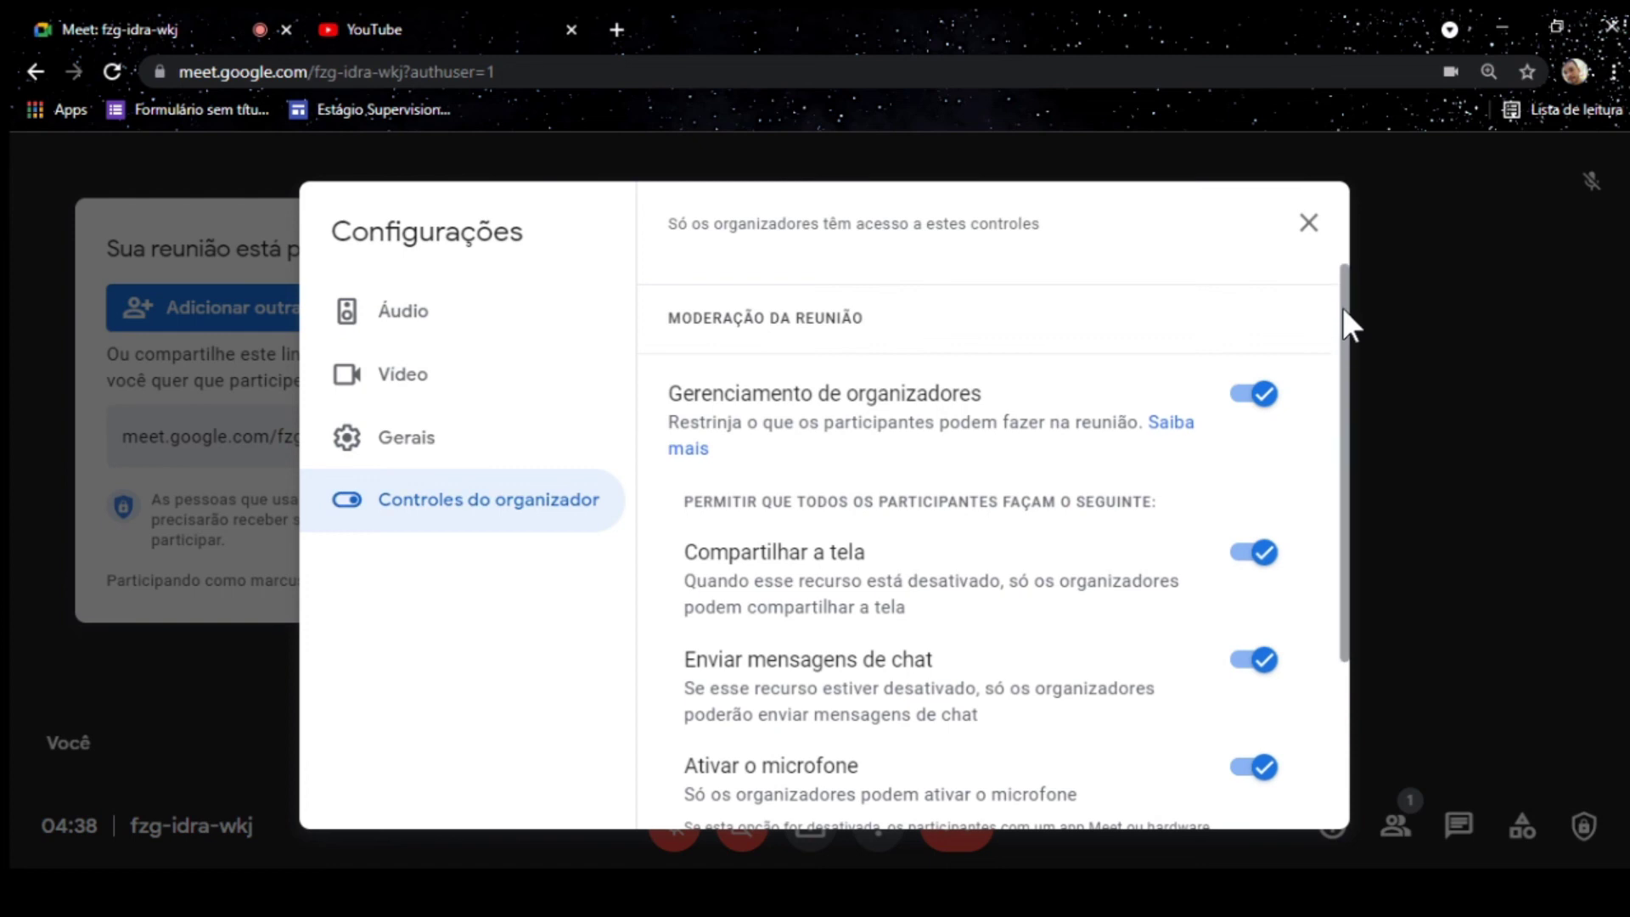
left_click_drag(1343, 308, 1338, 248)
mouse_move(1329, 321)
left_mouse_down()
mouse_move(1326, 339)
mouse_move(1324, 279)
mouse_move(1318, 367)
mouse_move(1321, 297)
left_mouse_up()
scroll(1314, 323, "down", 1)
scroll(1314, 339, "up", 1)
scroll(1311, 331, "down", 1)
scroll(1295, 339, "up", 1)
scroll(1302, 352, "down", 1)
scroll(1299, 344, "up", 1)
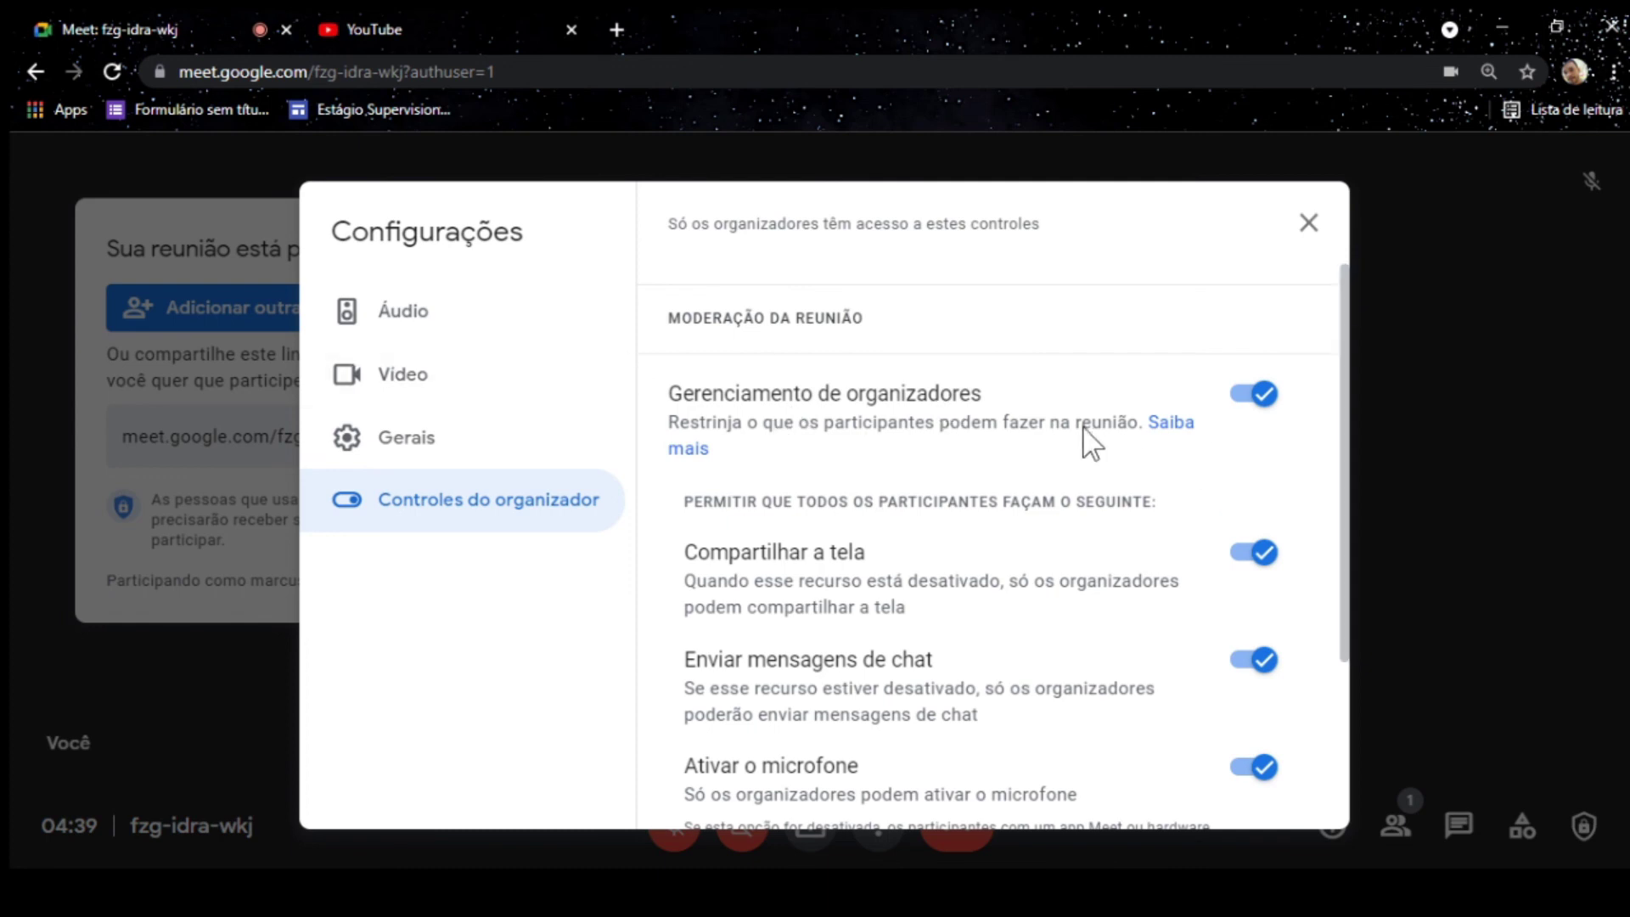
Examine the participant permissions for screen sharing, chat messages, microphone and video in the organizer controls.
scroll(1347, 367, "down", 1)
left_click_drag(1345, 365, 1343, 480)
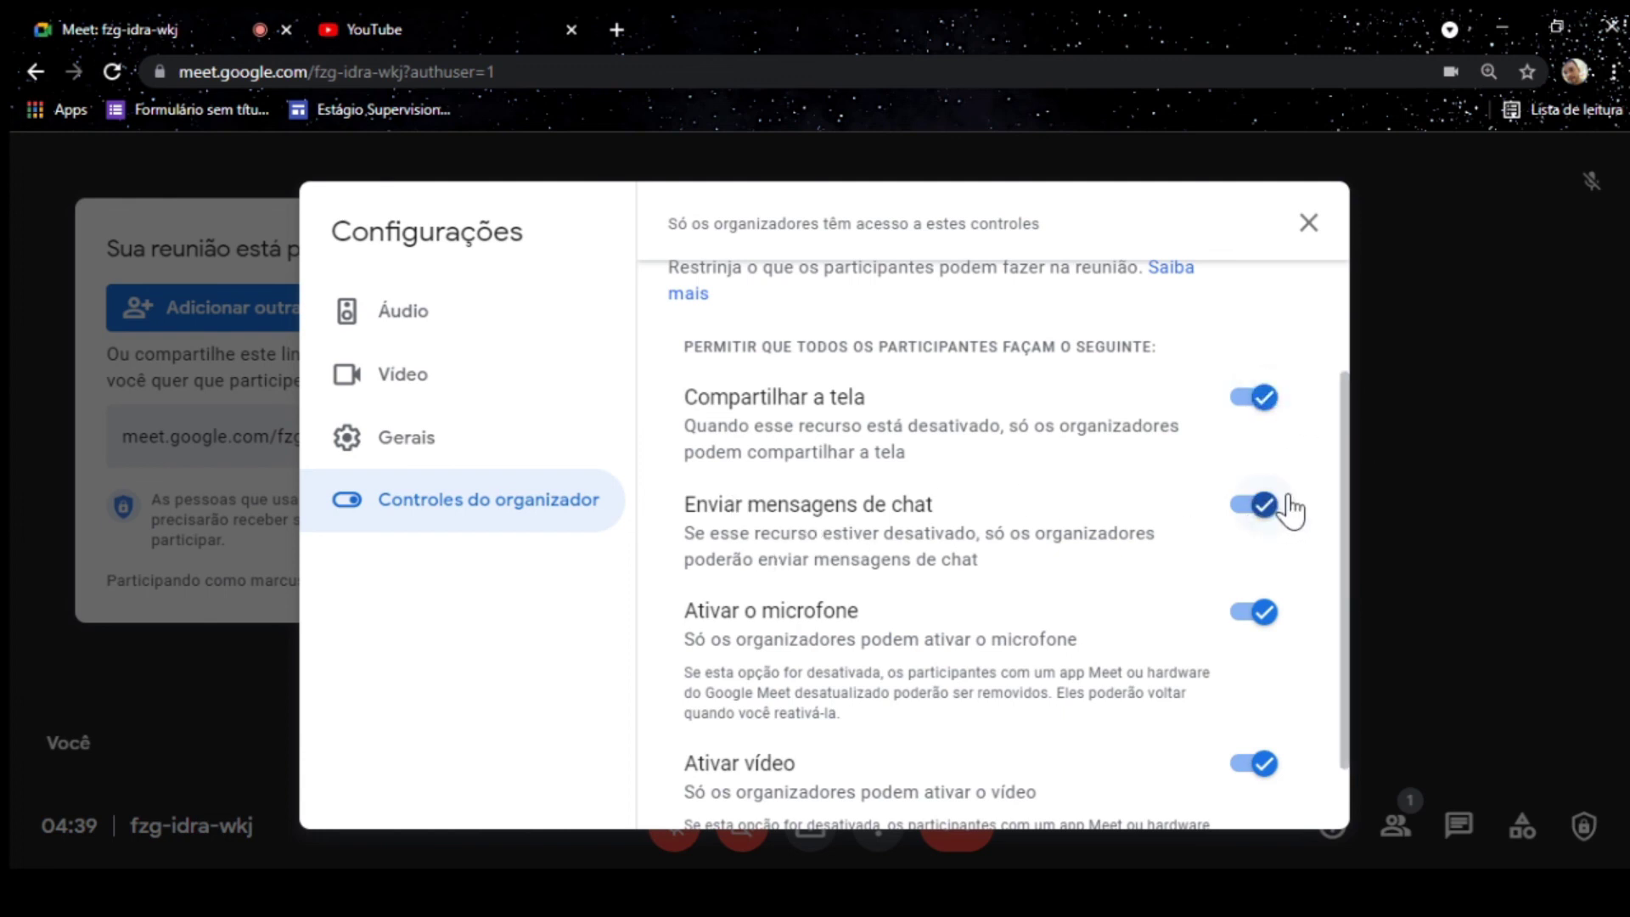
left_click_drag(1343, 501, 1335, 613)
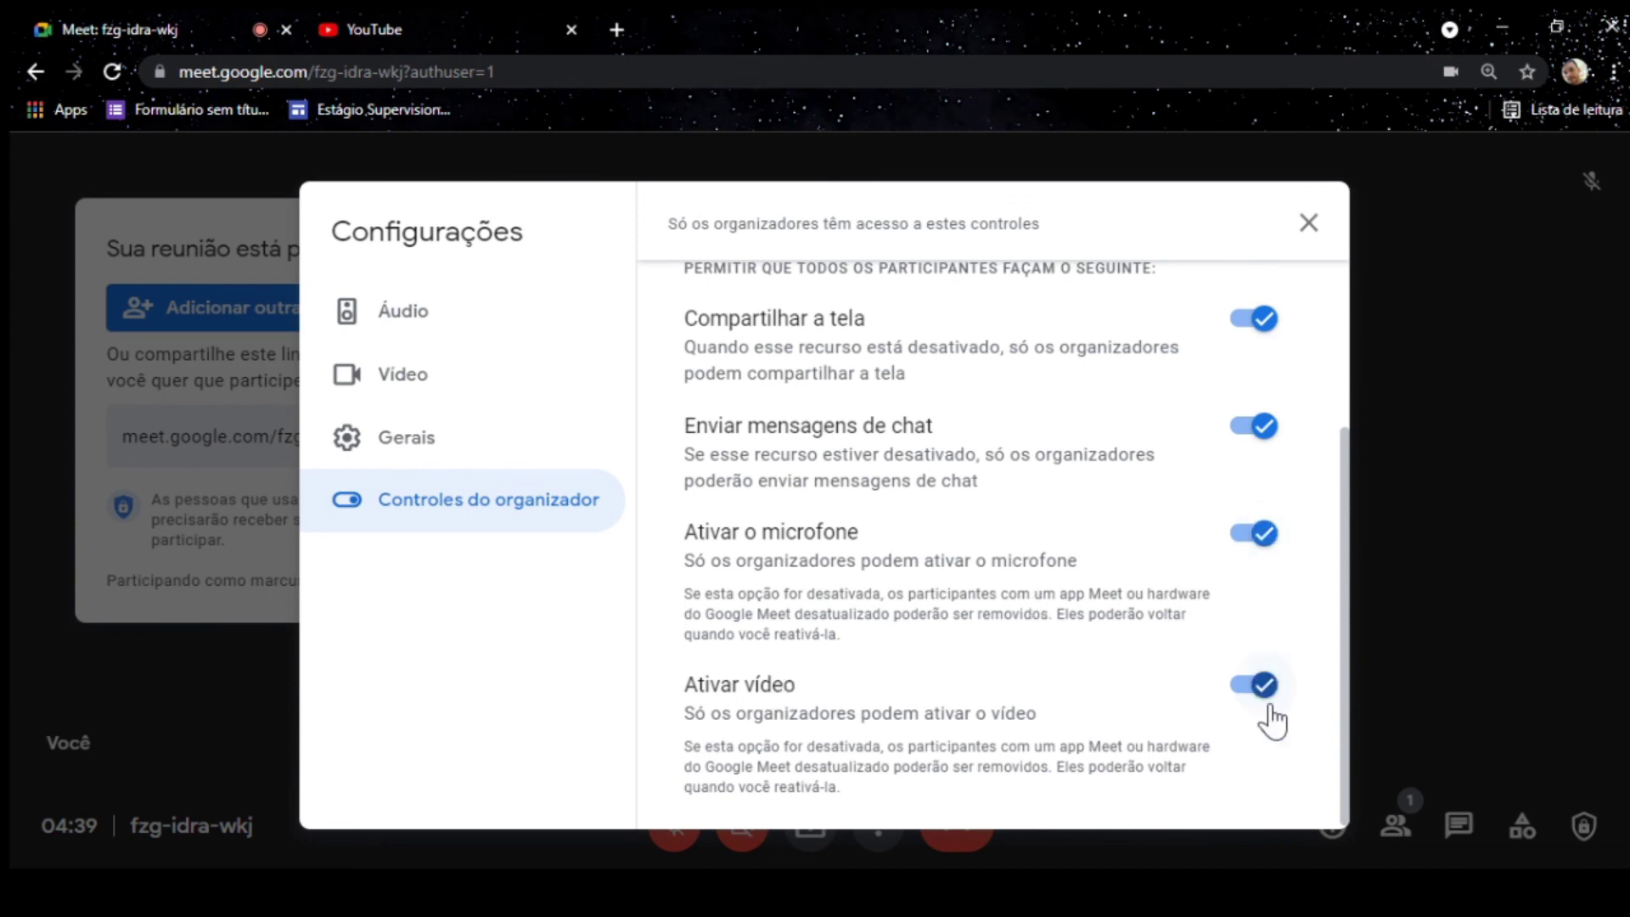
left_click_drag(1344, 681, 1314, 398)
left_click_drag(1301, 496, 1276, 197)
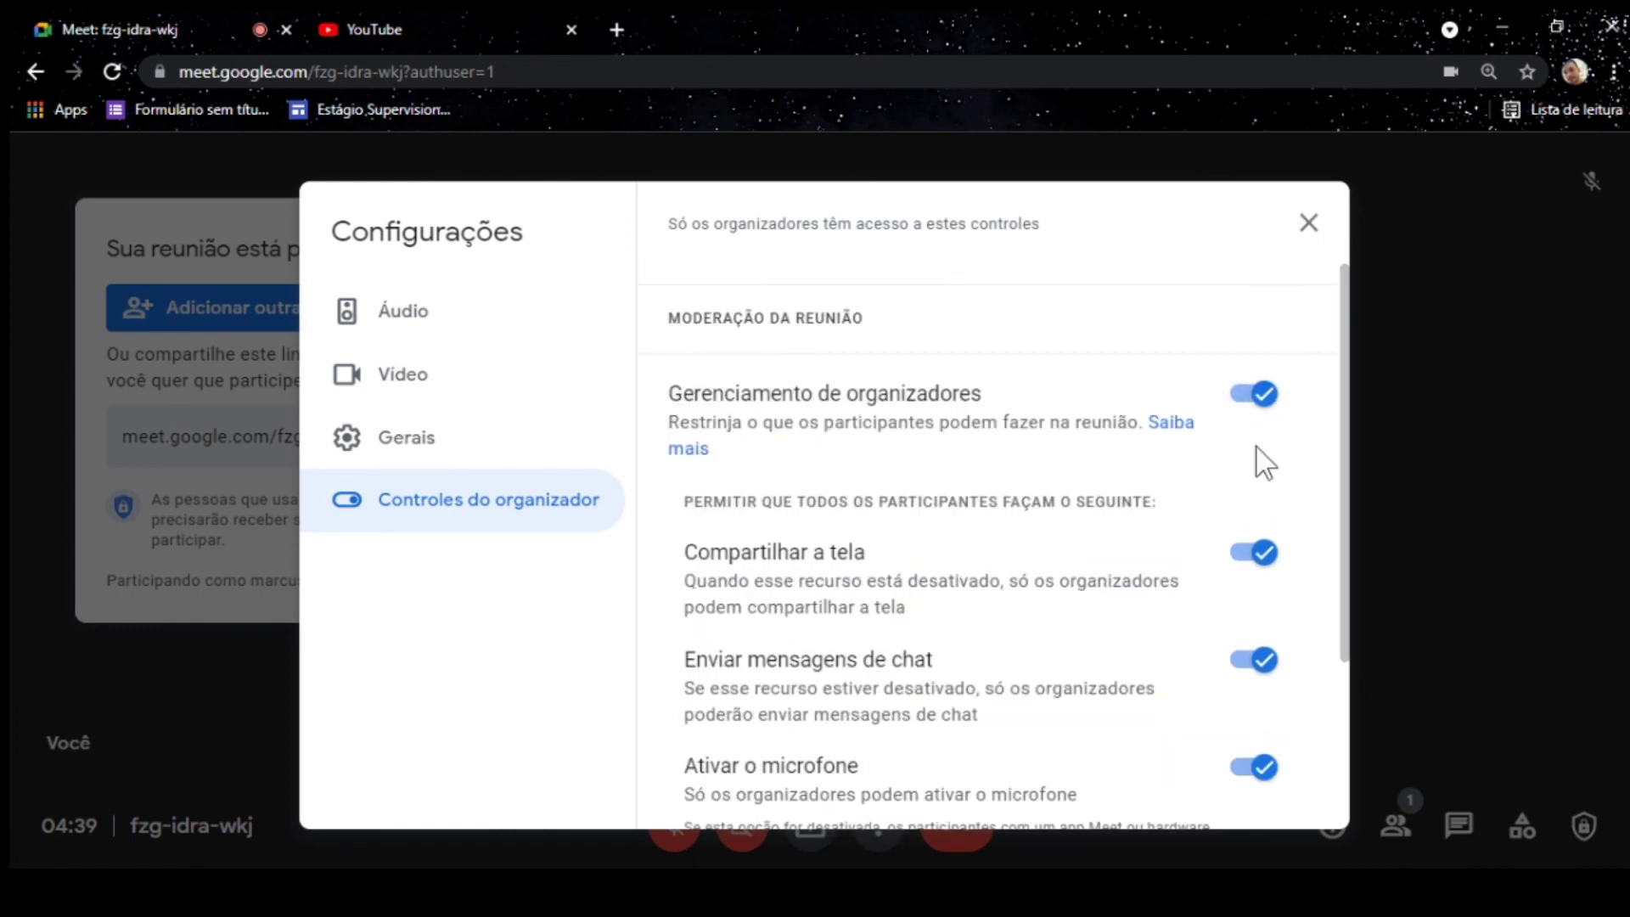
left_click_drag(1347, 447, 1248, 317)
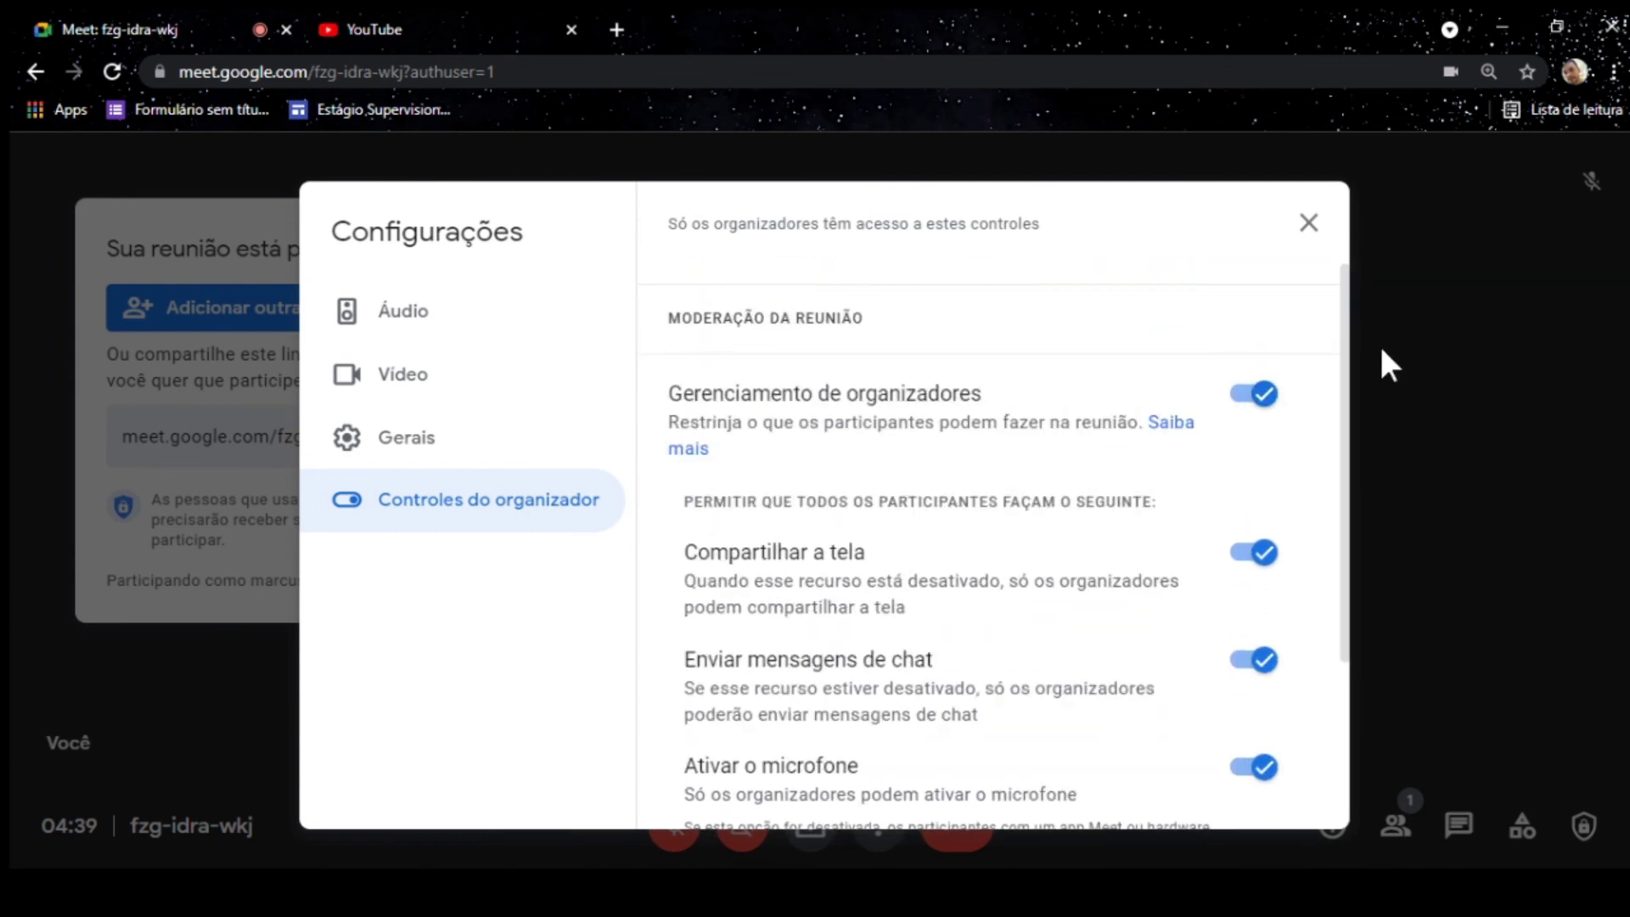
Close the settings and open the meeting details with the joining information.
left_click(1308, 226)
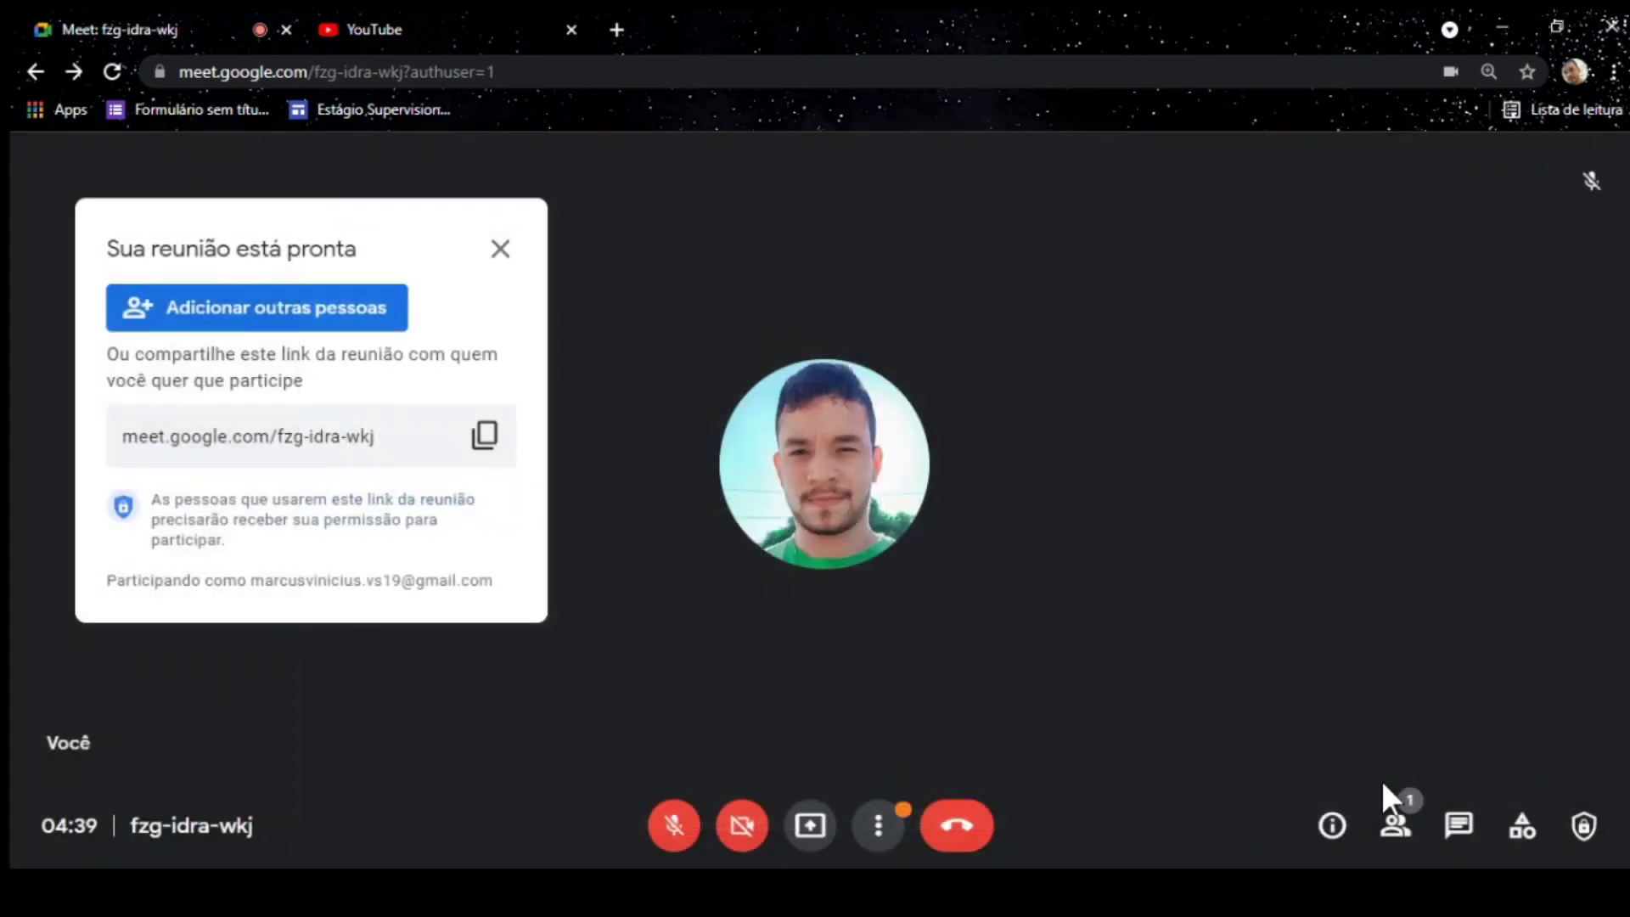
left_click(1332, 825)
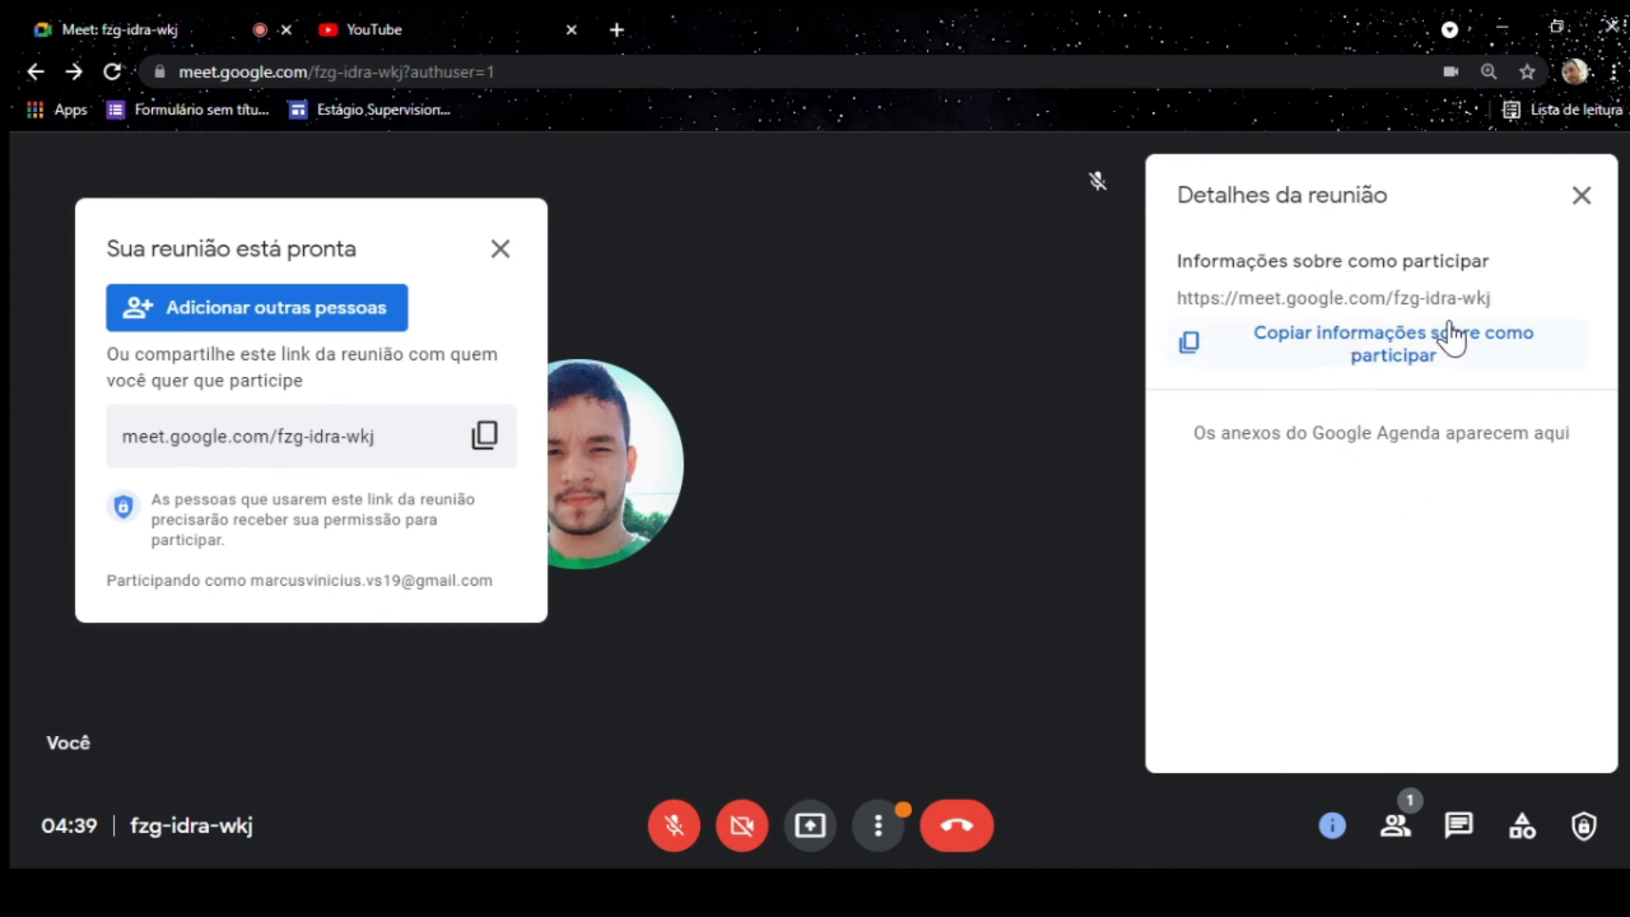
Close the meeting details, open the participants list, and examine its add-people dialog and quick organizer controls.
left_click(1580, 199)
left_click(1397, 828)
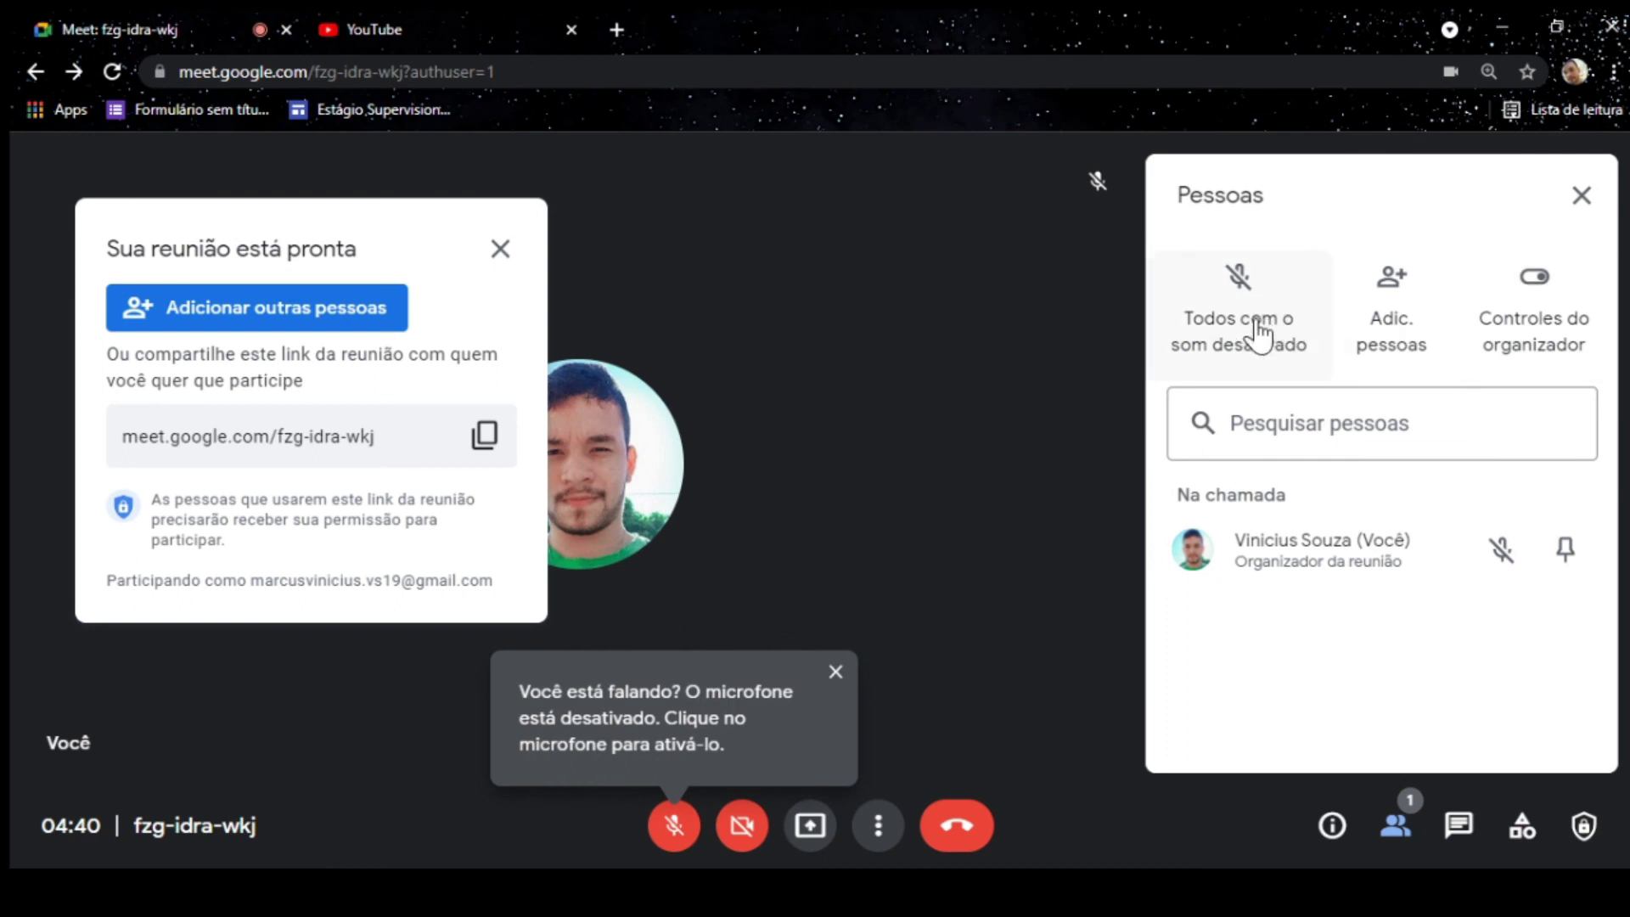
left_click(1403, 329)
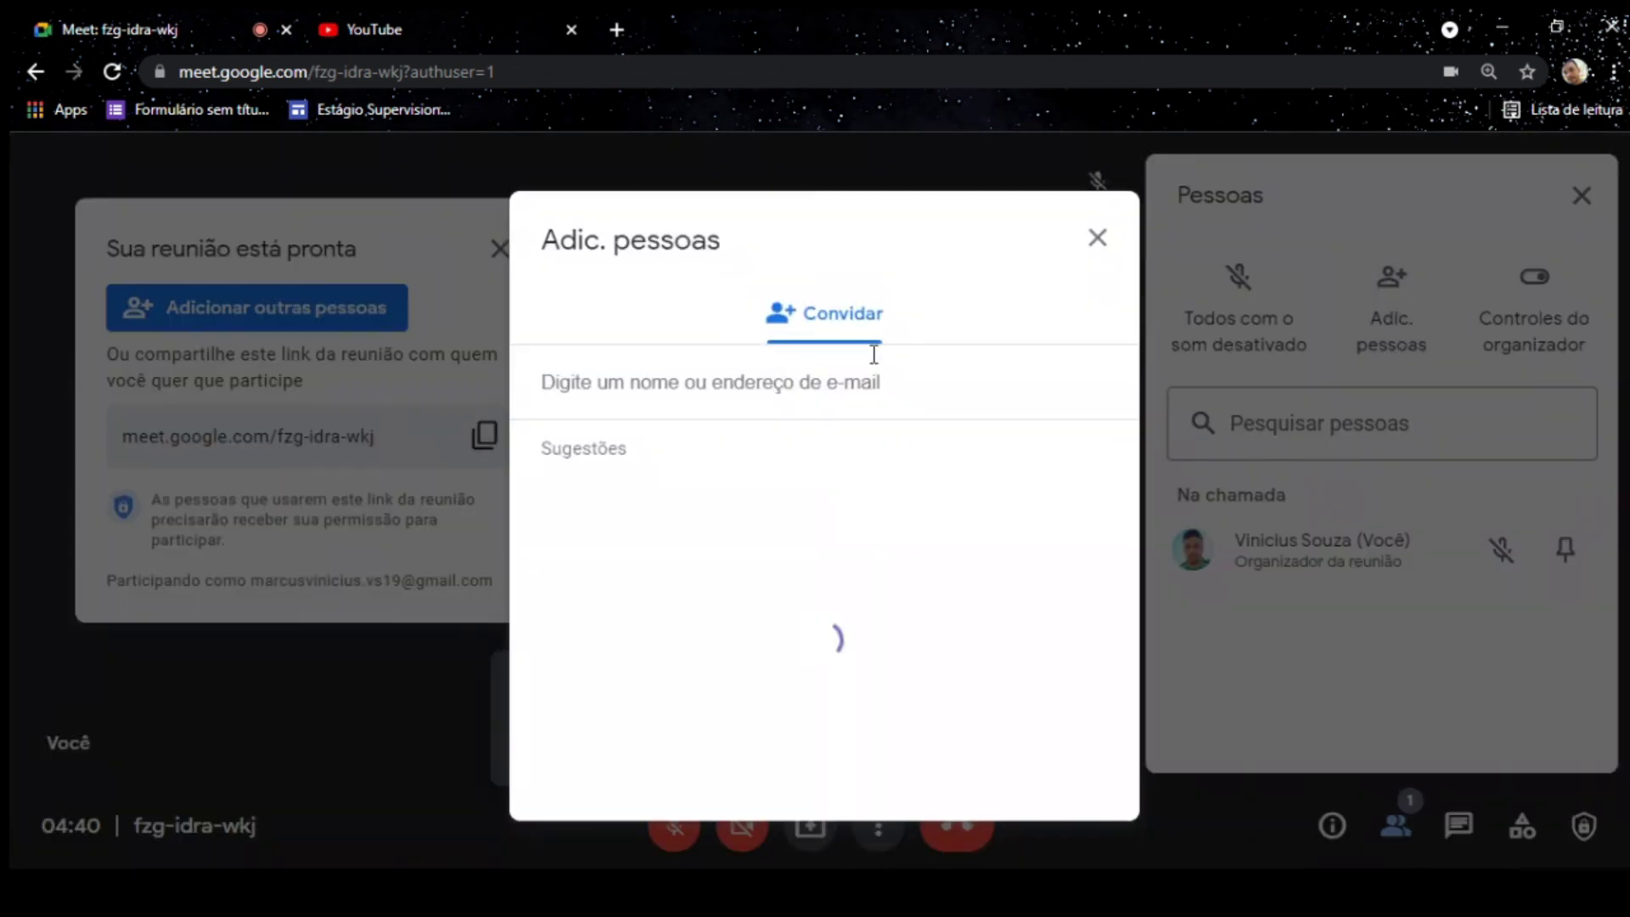
left_click(1096, 239)
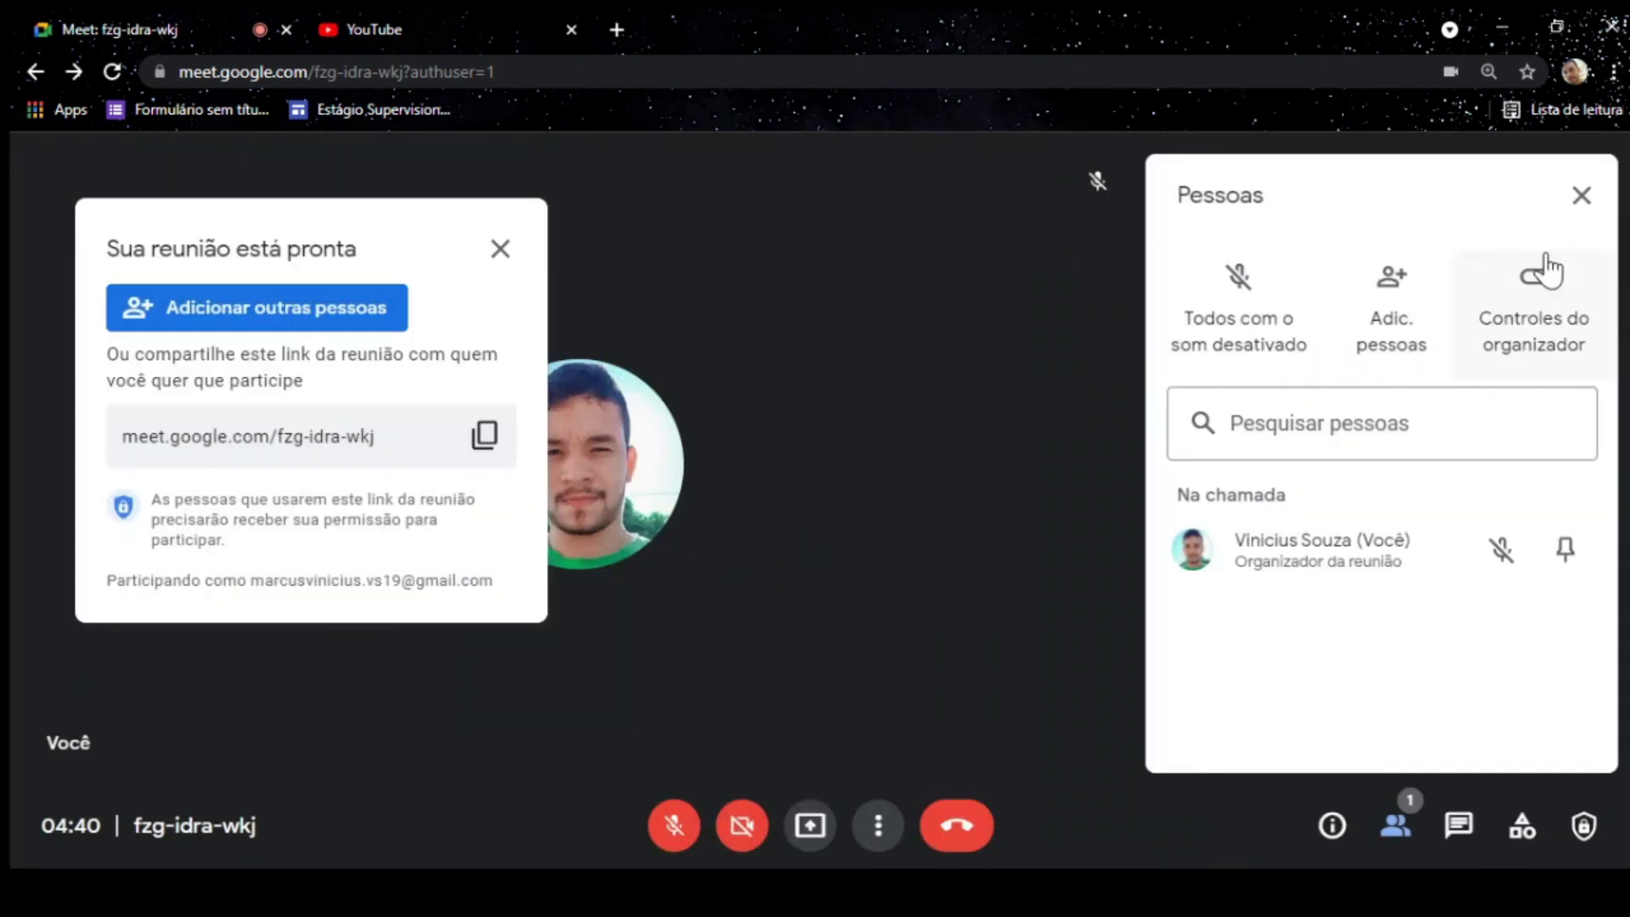
left_click(1535, 293)
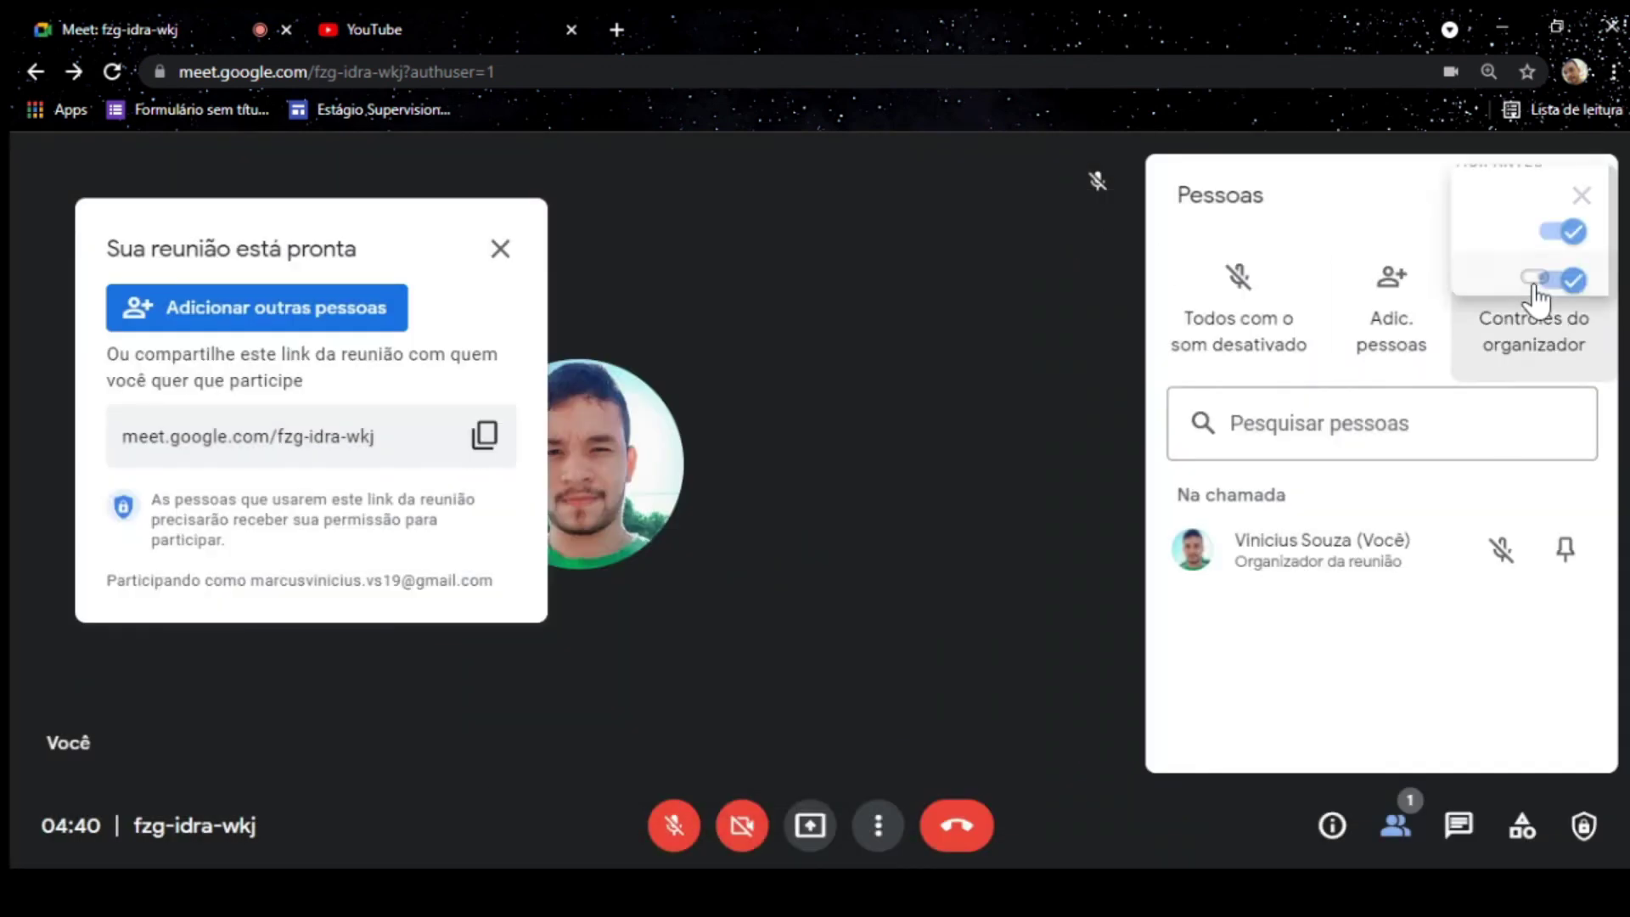
left_click(1149, 348)
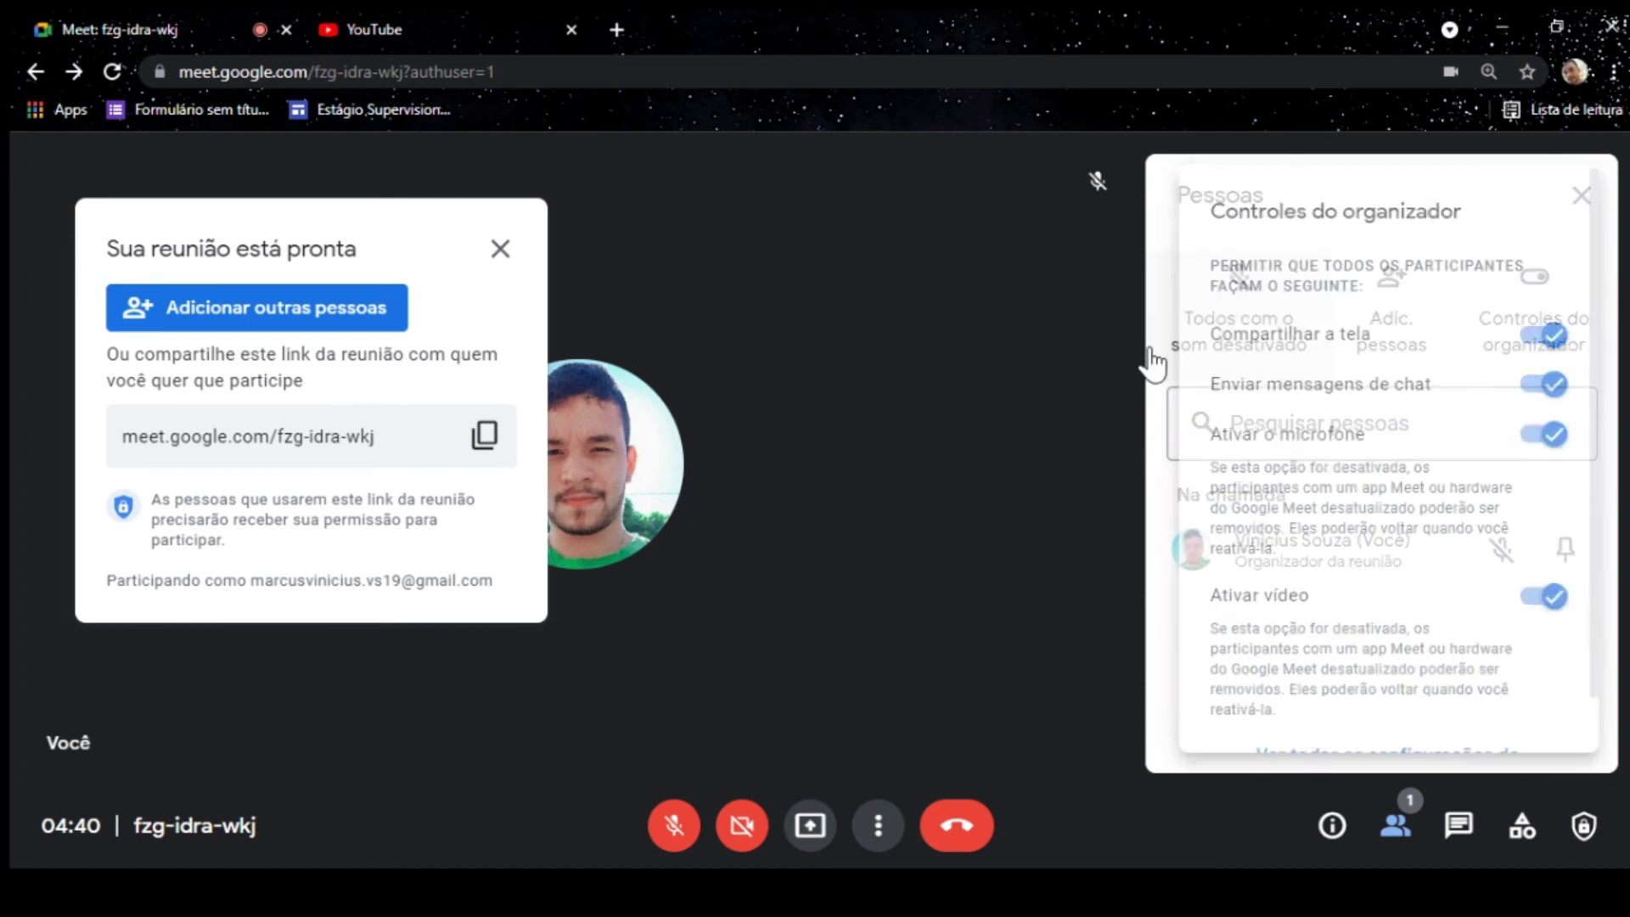
Open the in-call messages and view the message area and the setting allowing participants to send messages.
left_click(1459, 828)
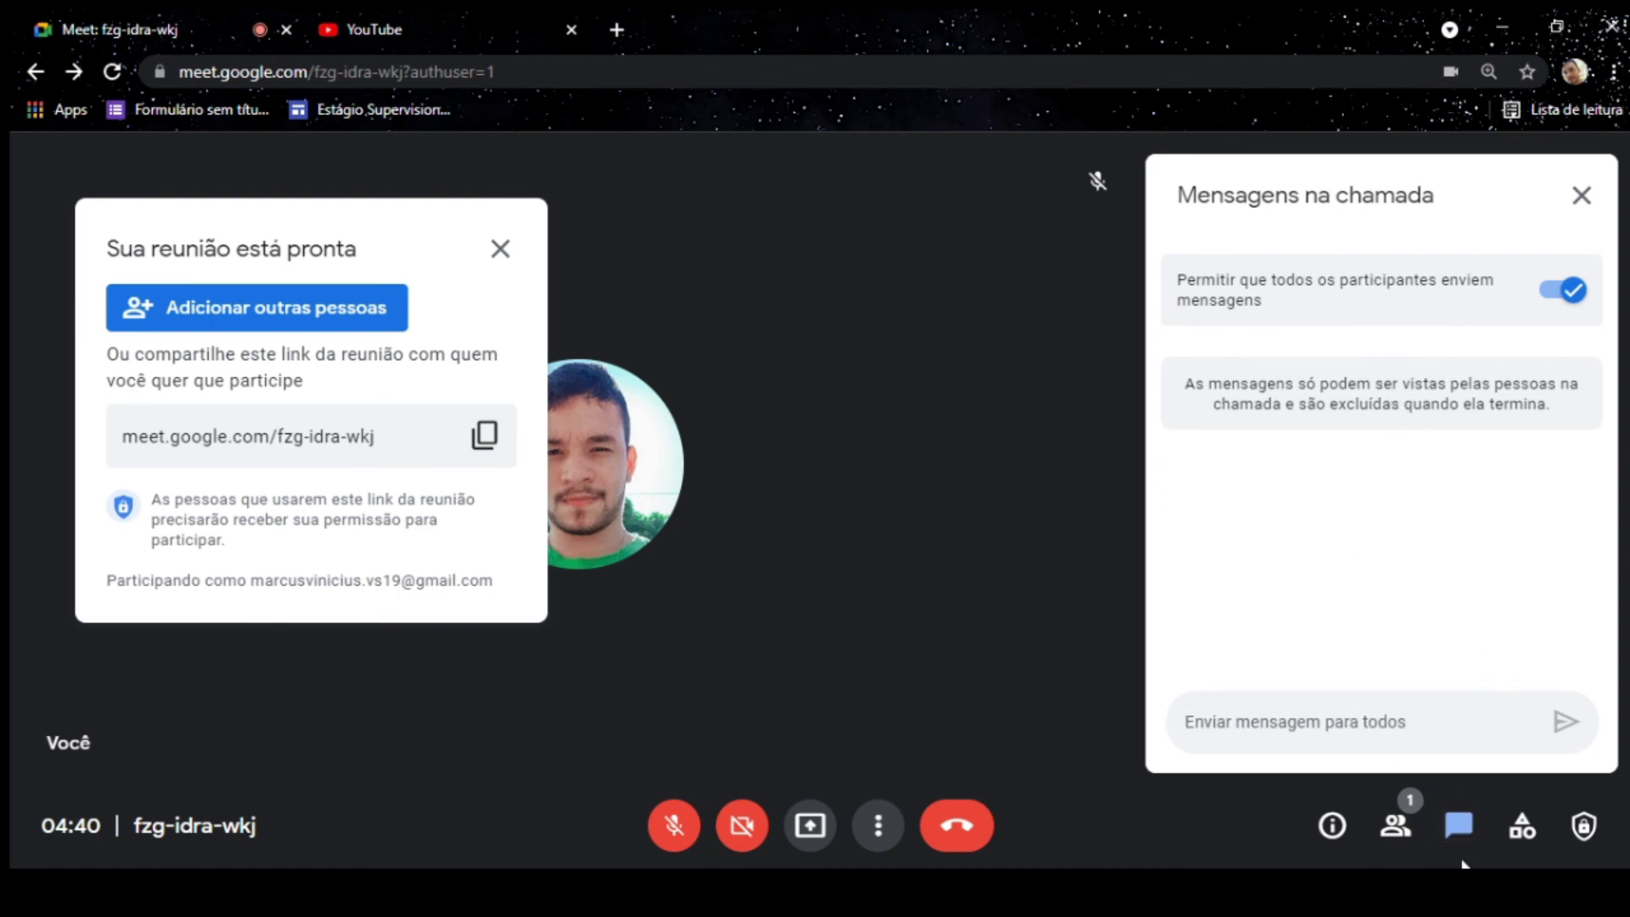
left_click(1461, 823)
left_click(1467, 815)
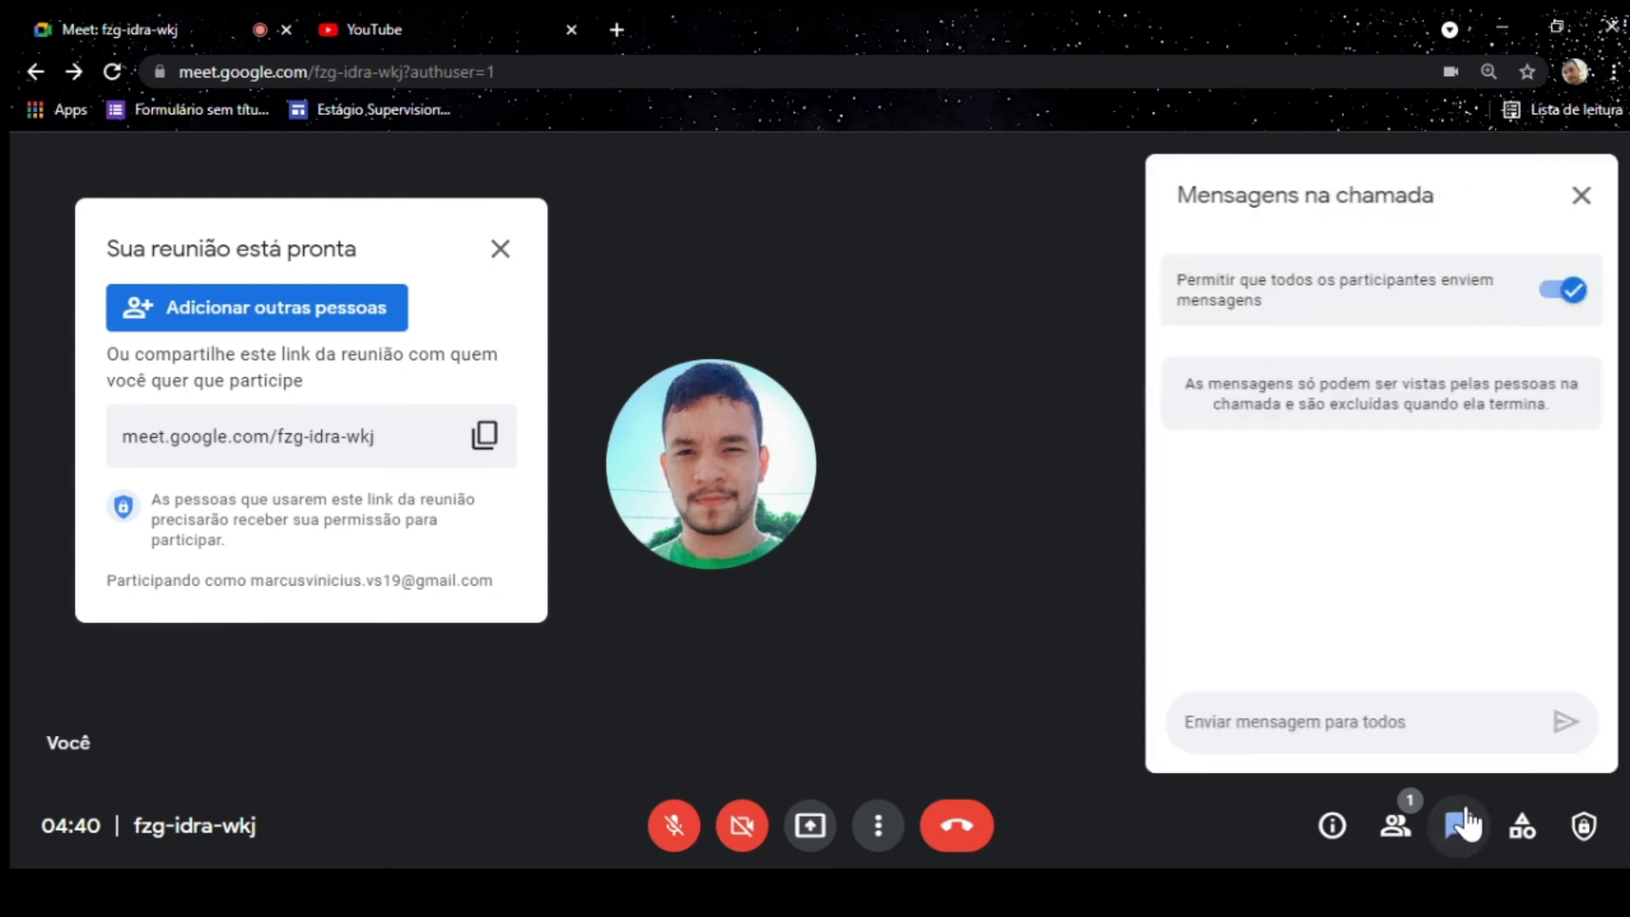
Open the activities and examine the available and premium features, from the interactive whiteboard through breakout rooms.
left_click(1523, 828)
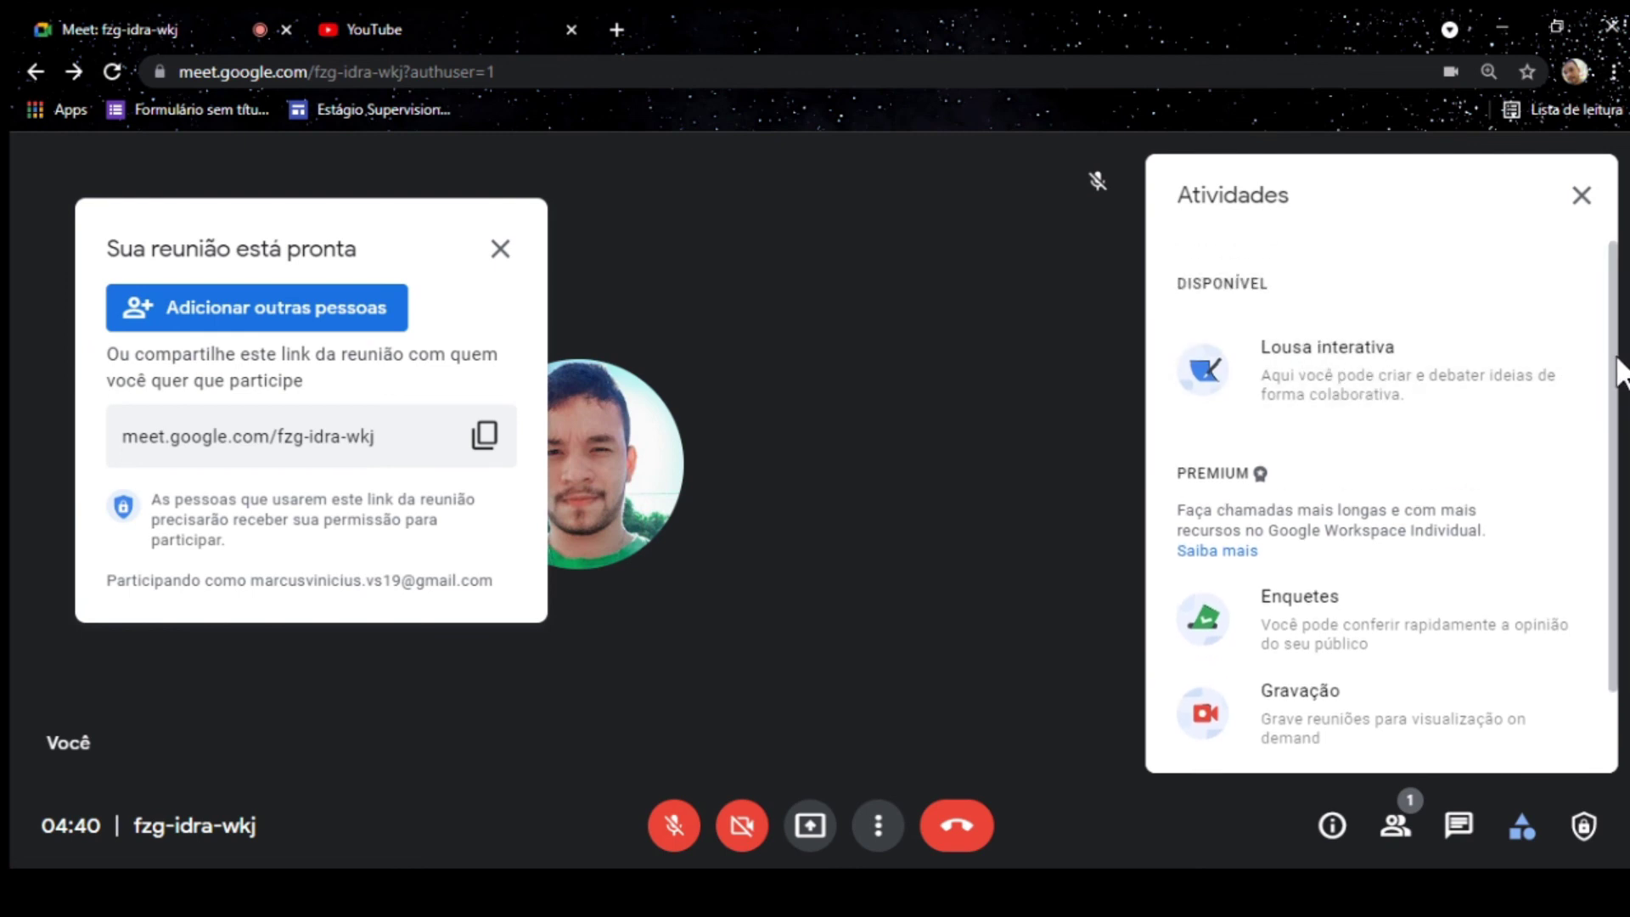
left_click_drag(1618, 374, 1613, 466)
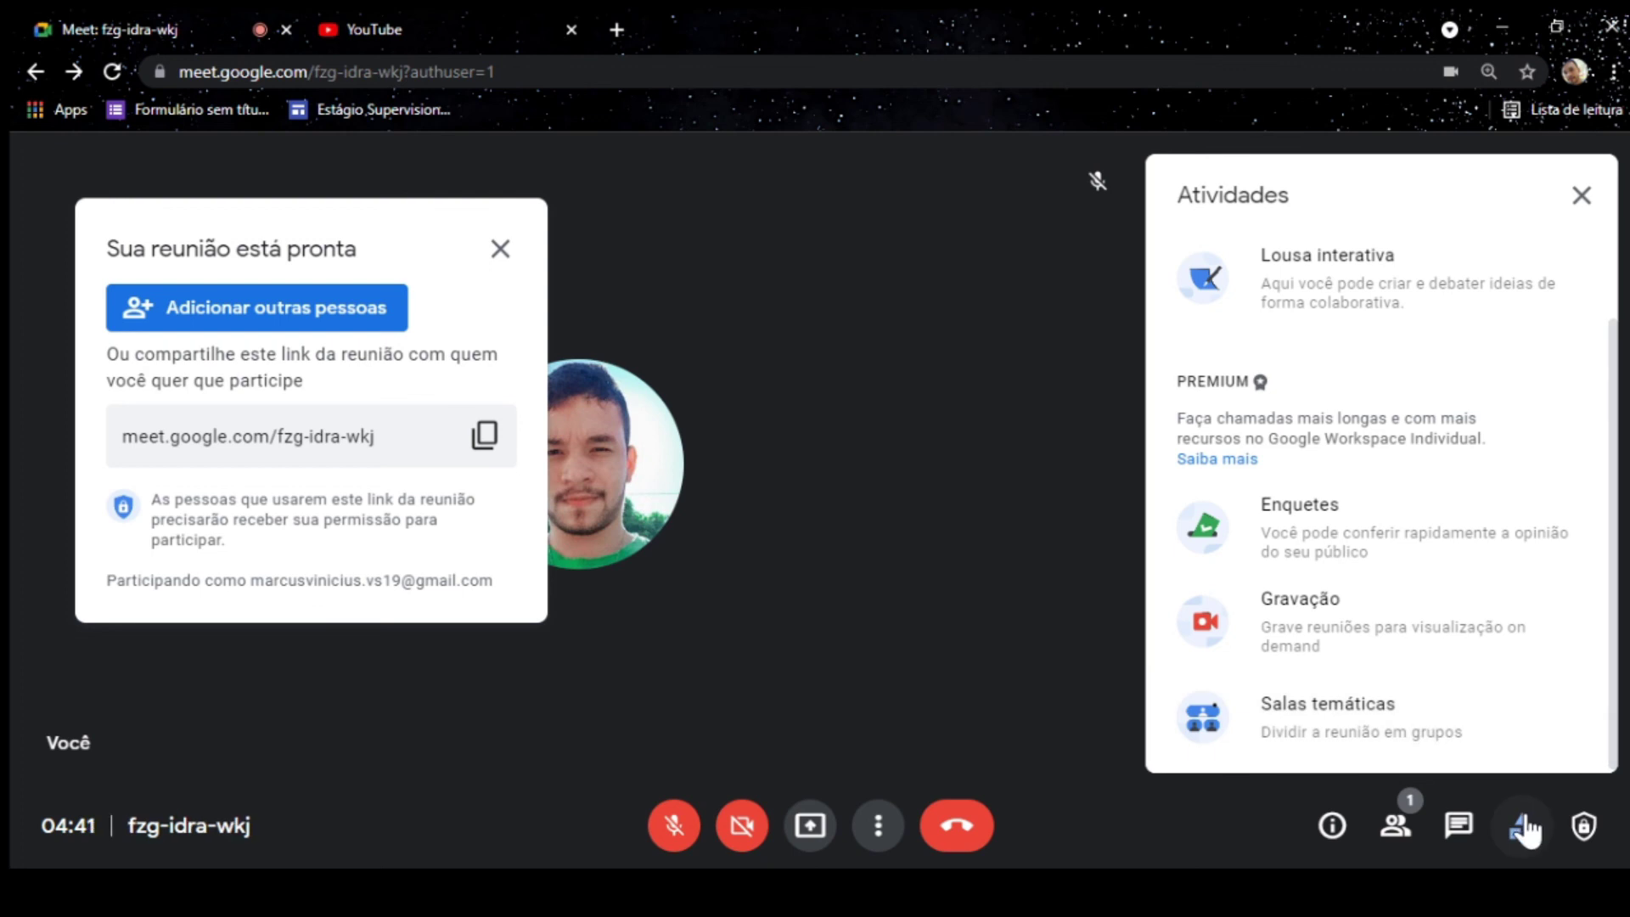
Review the organizer controls, close them, and dismiss the card announcing that the meeting is ready.
left_click(1581, 826)
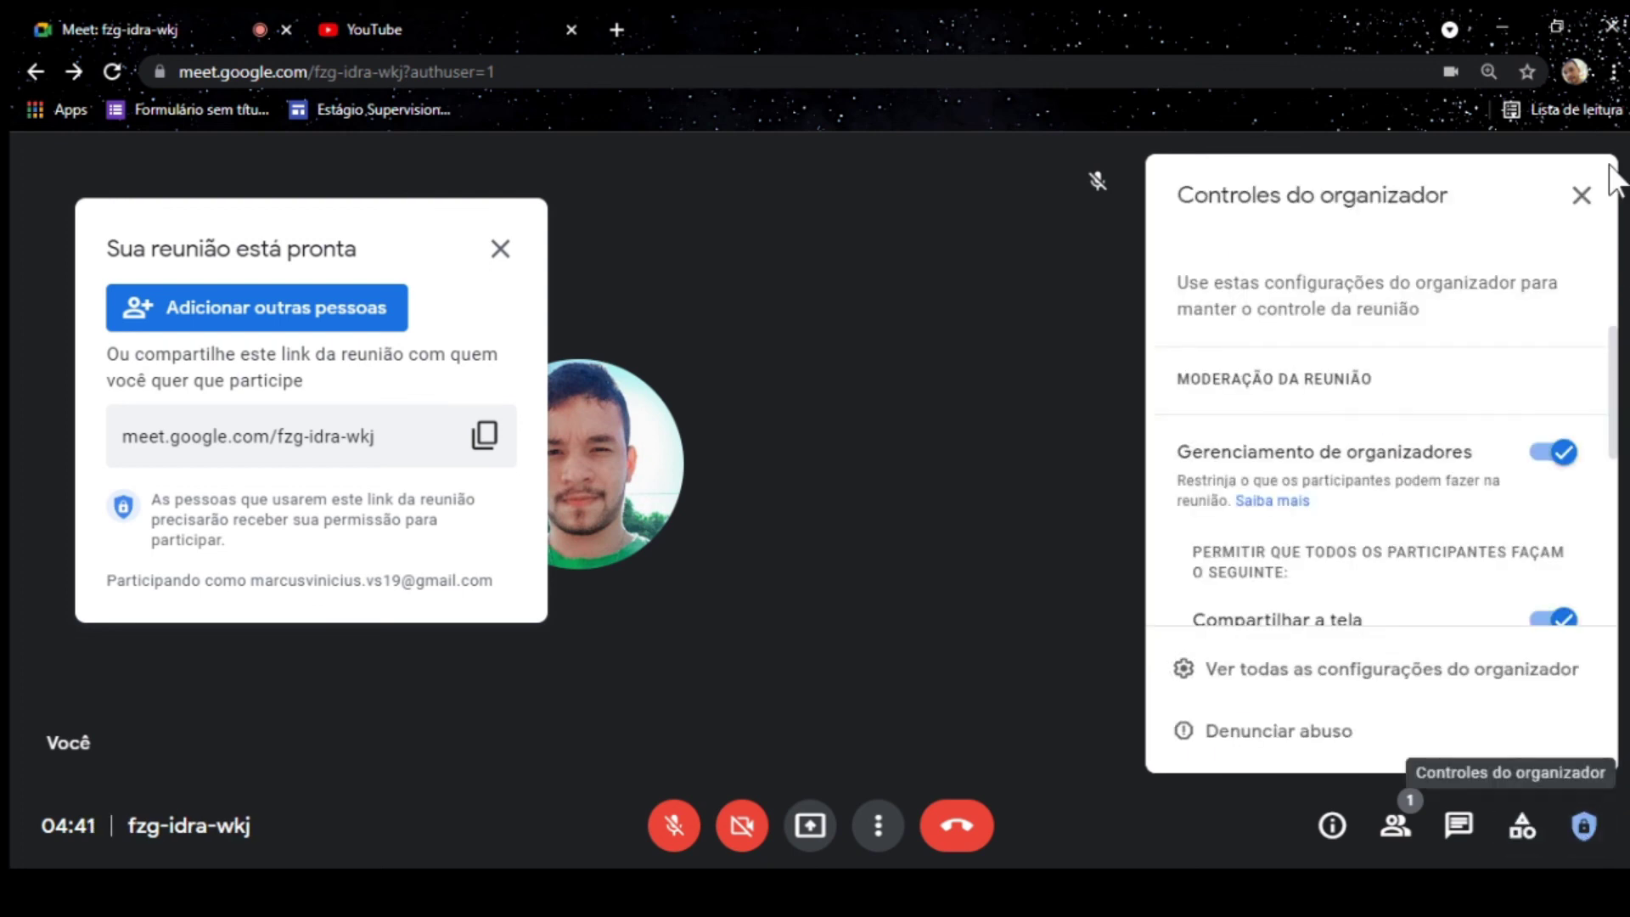
left_click_drag(1613, 374, 1572, 85)
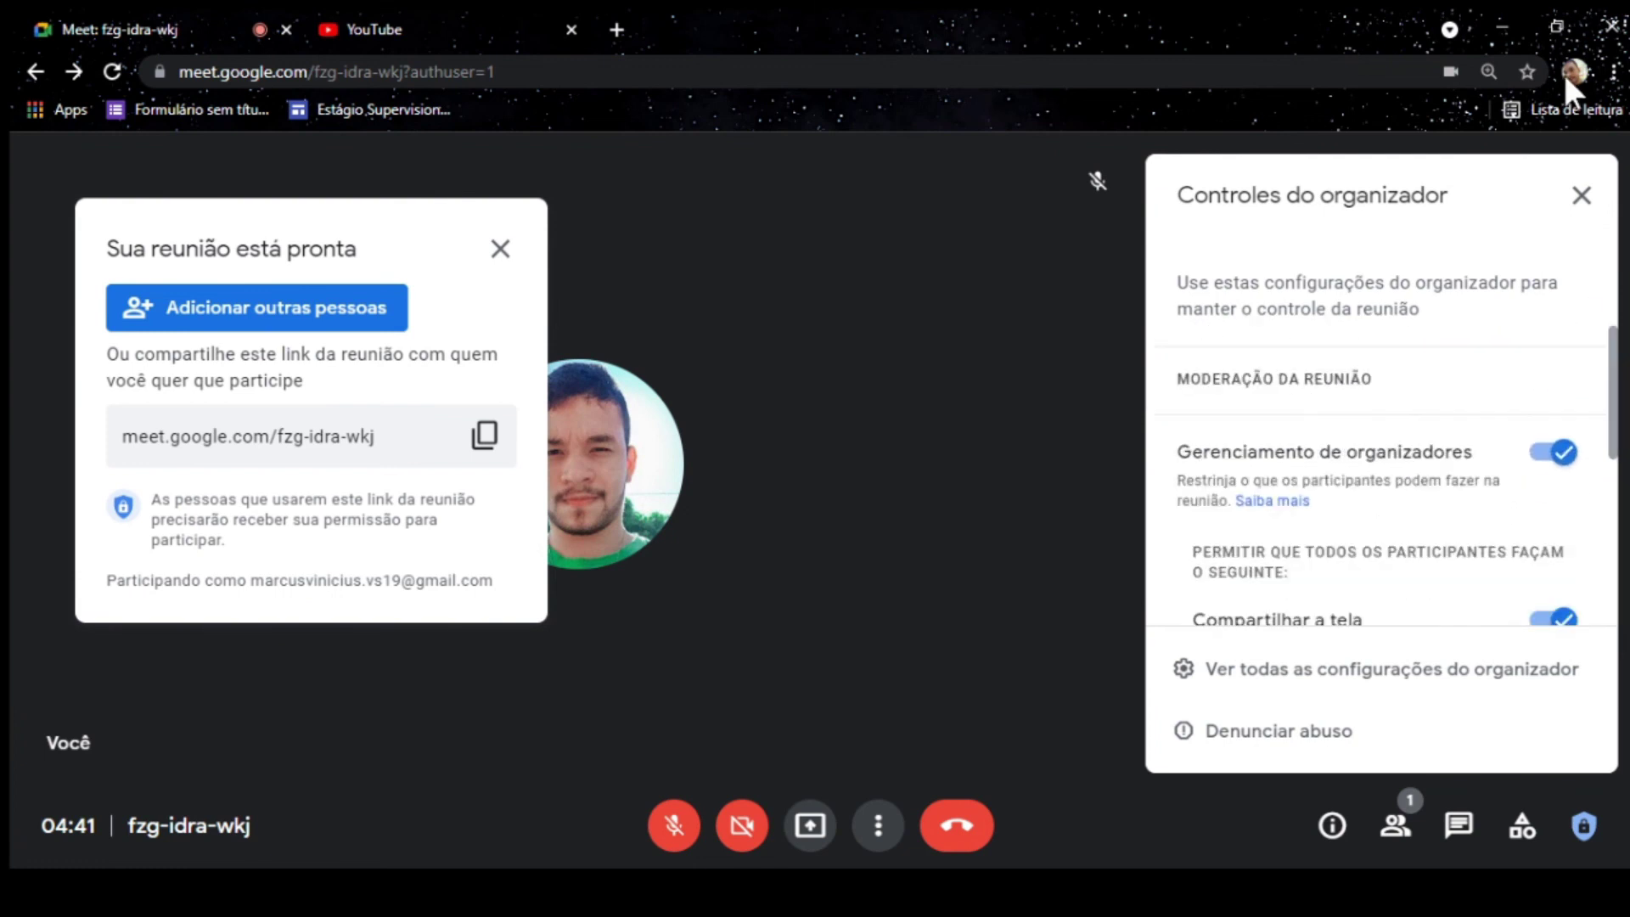
left_click(1582, 195)
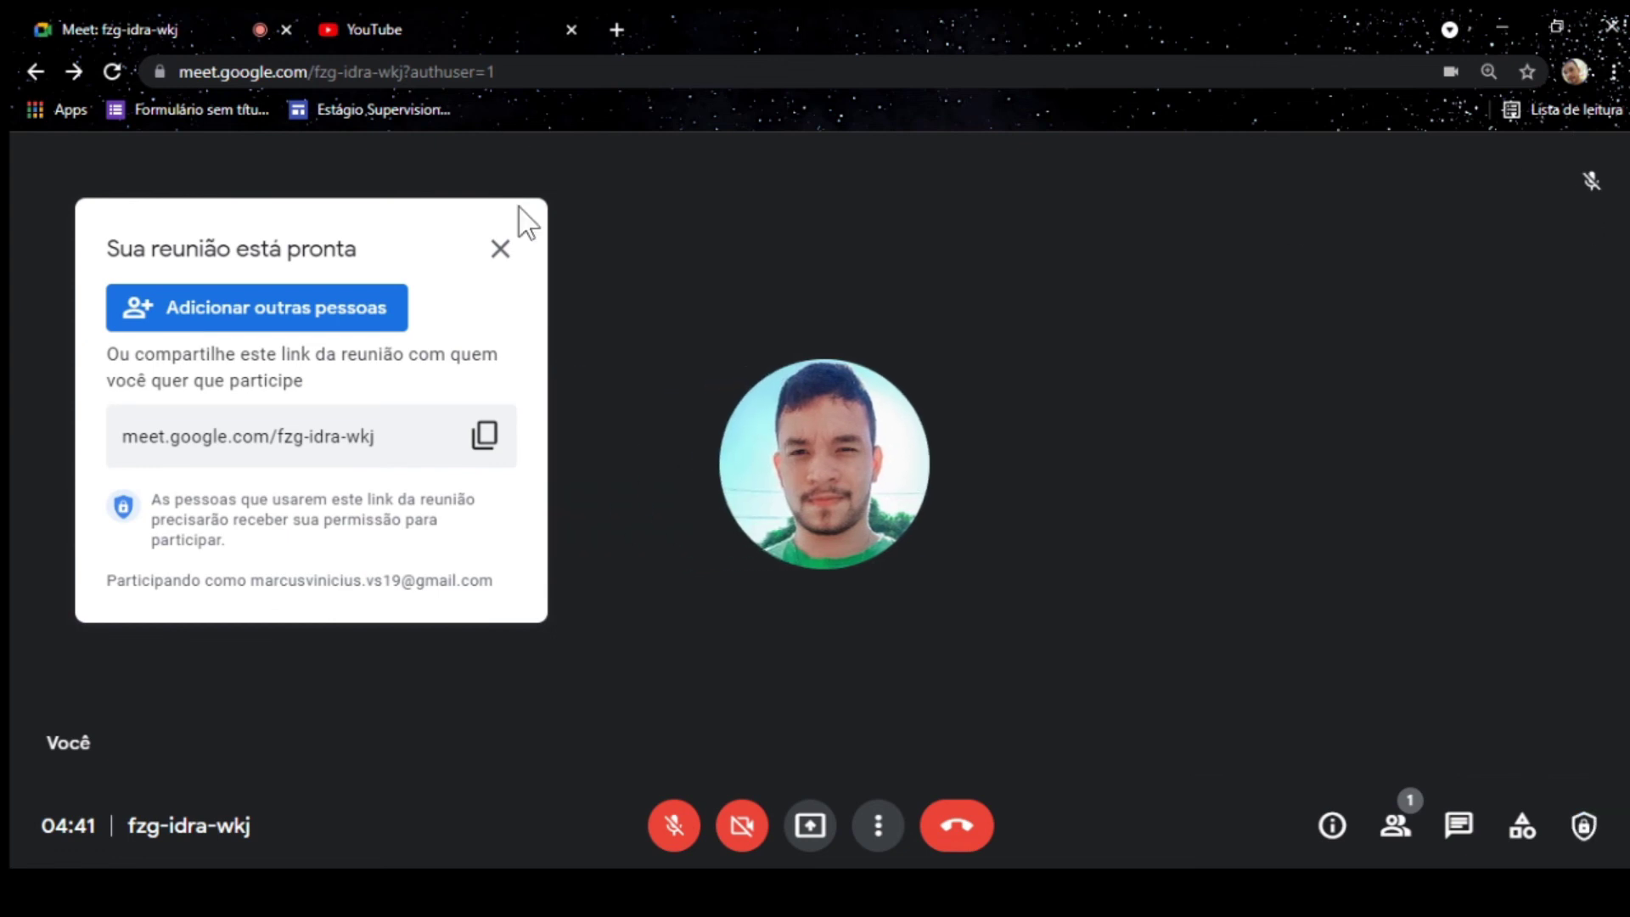
left_click(500, 248)
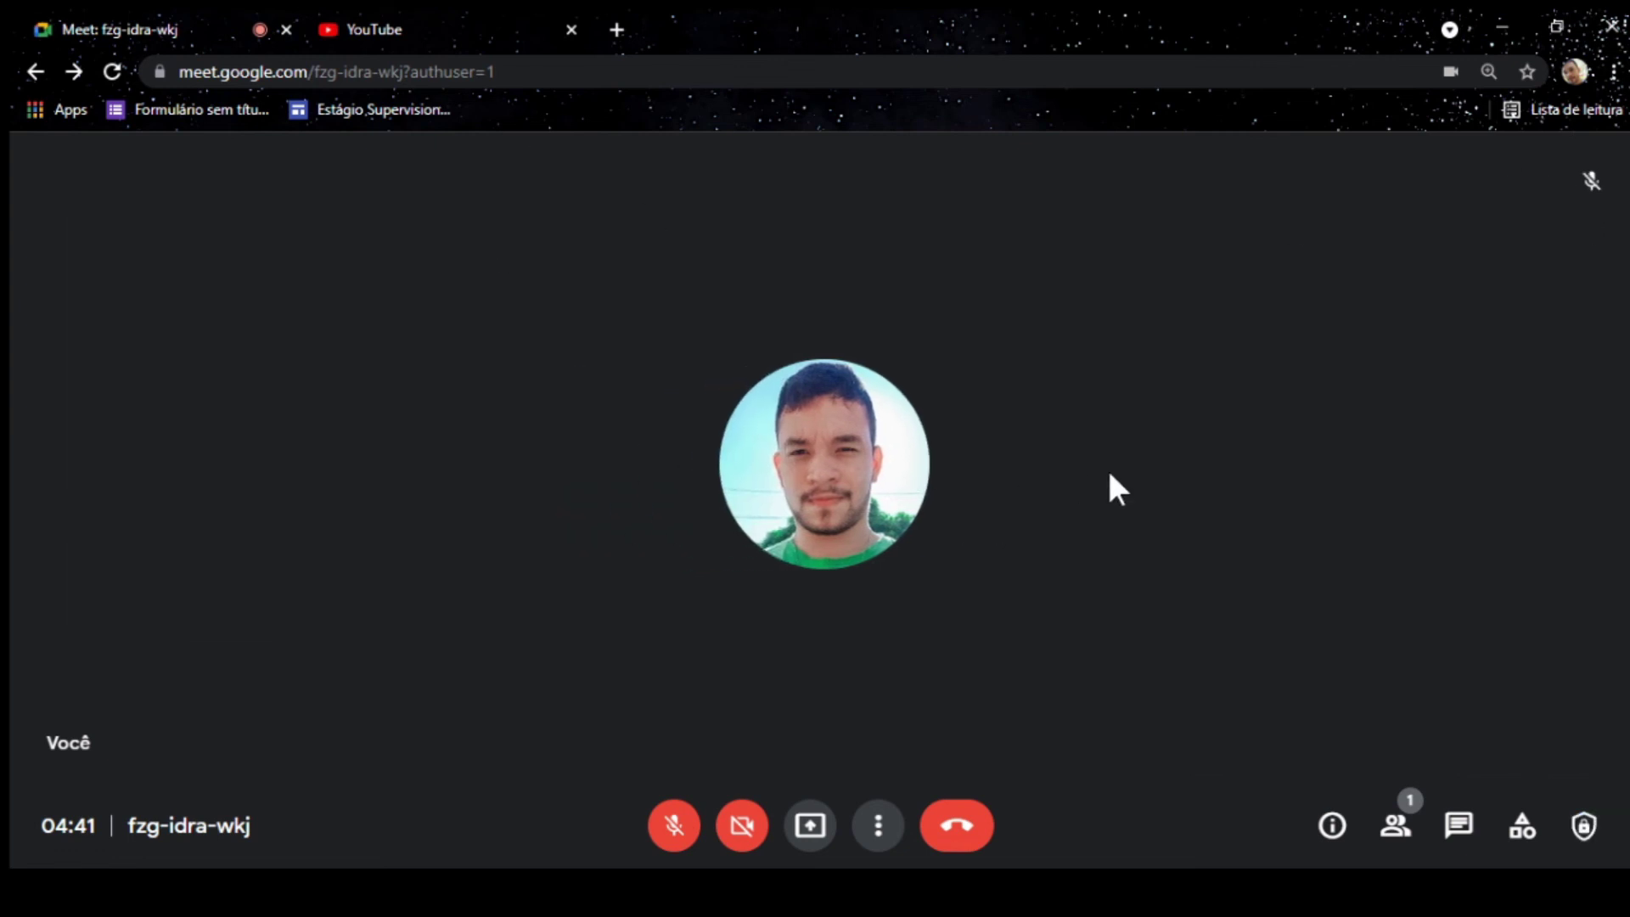